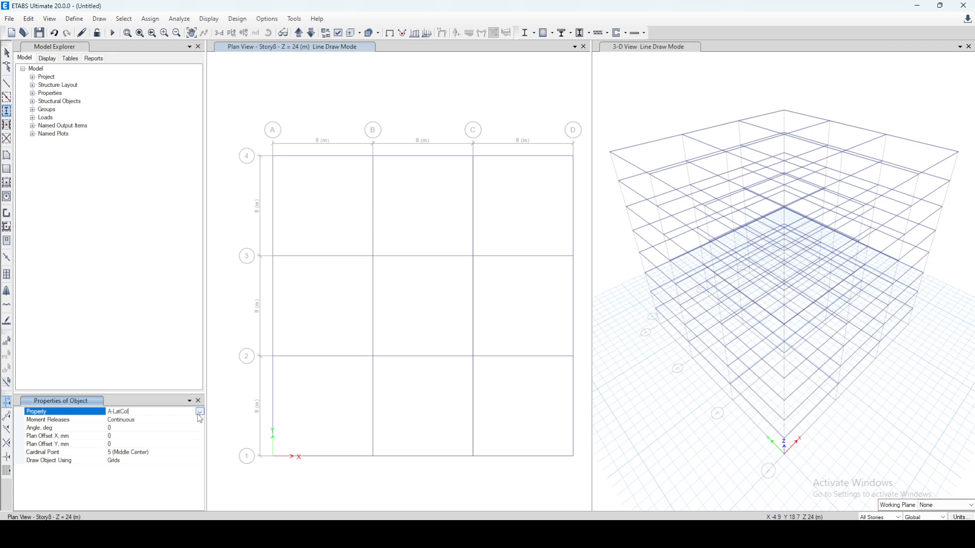
Place ConcCol columns at every grid intersection from A to D and 1 to 4, across all stories.
{"action": "left_click", "coordinate": [201, 411]}
{"action": "left_click", "coordinate": [126, 445]}
{"action": "left_click_drag", "start_coordinate": [251, 128], "coordinate": [582, 473]}
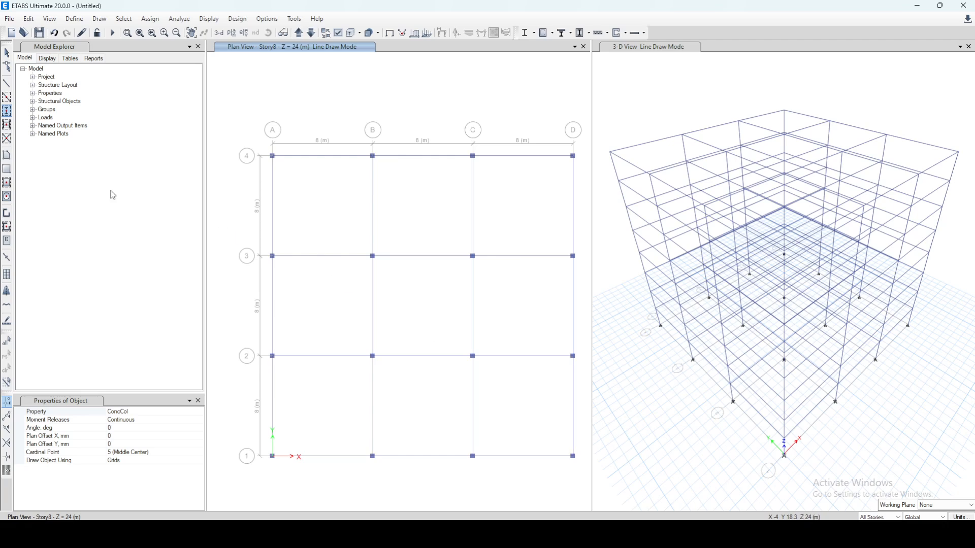
Draw a rectangular Slab1 floor from grid point A-4 to D-1 across all stories.
{"action": "left_click", "coordinate": [7, 169]}
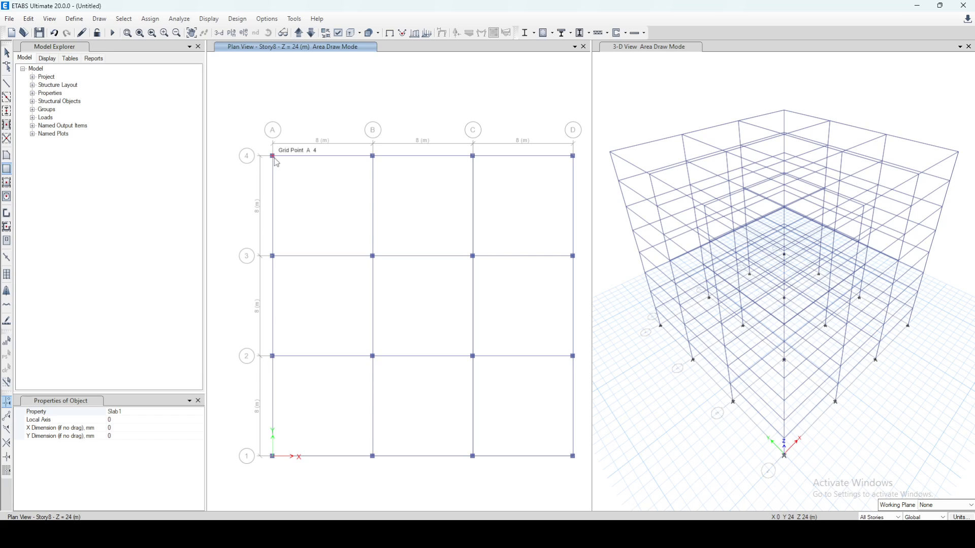
{"action": "left_click_drag", "start_coordinate": [272, 156], "coordinate": [573, 456]}
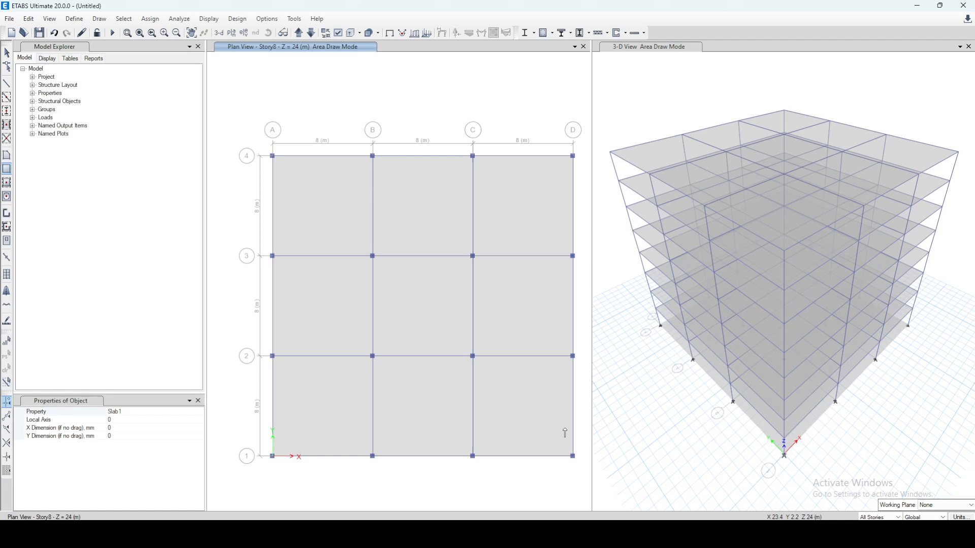
{"action": "key", "text": "Escape"}
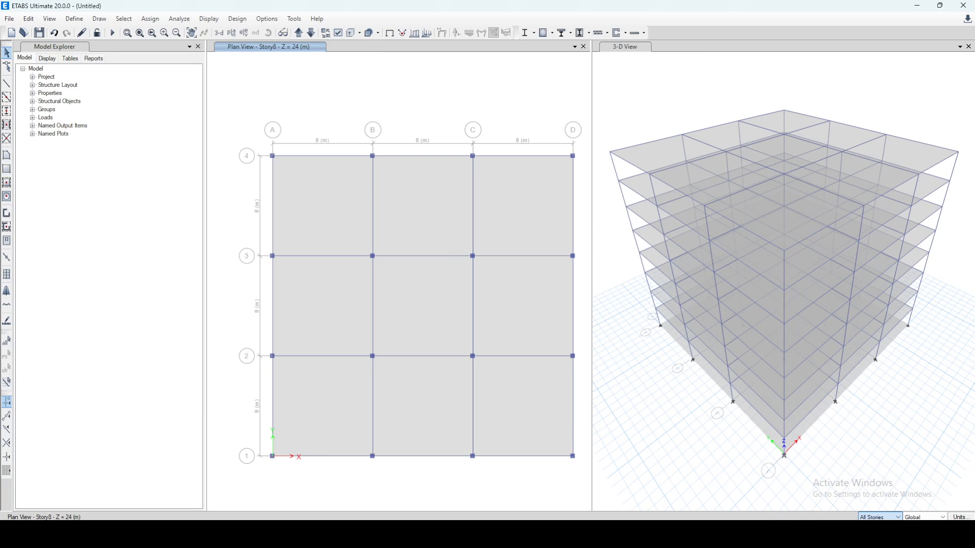
Limit editing to One Story and delete the slab at the base level.
{"action": "left_click", "coordinate": [809, 434]}
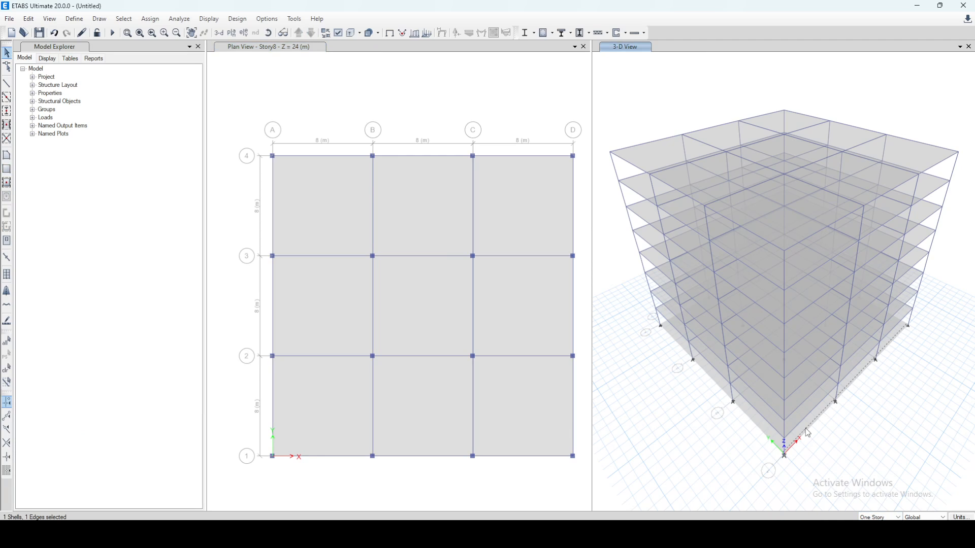
{"action": "left_click", "coordinate": [802, 427]}
{"action": "left_click", "coordinate": [802, 428]}
{"action": "left_click", "coordinate": [808, 431]}
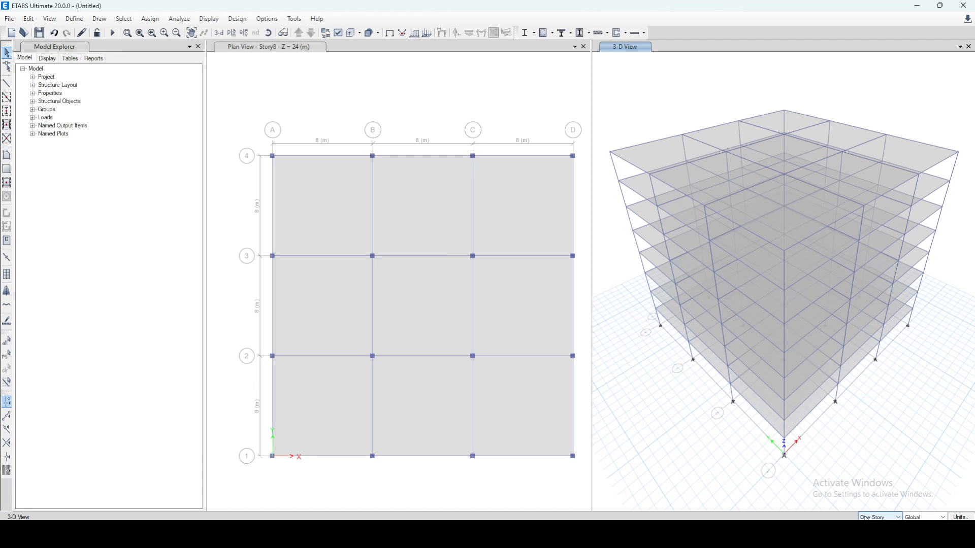
Select the floor slabs with All Stories active and assign them diaphragm D1.
{"action": "left_click", "coordinate": [527, 402]}
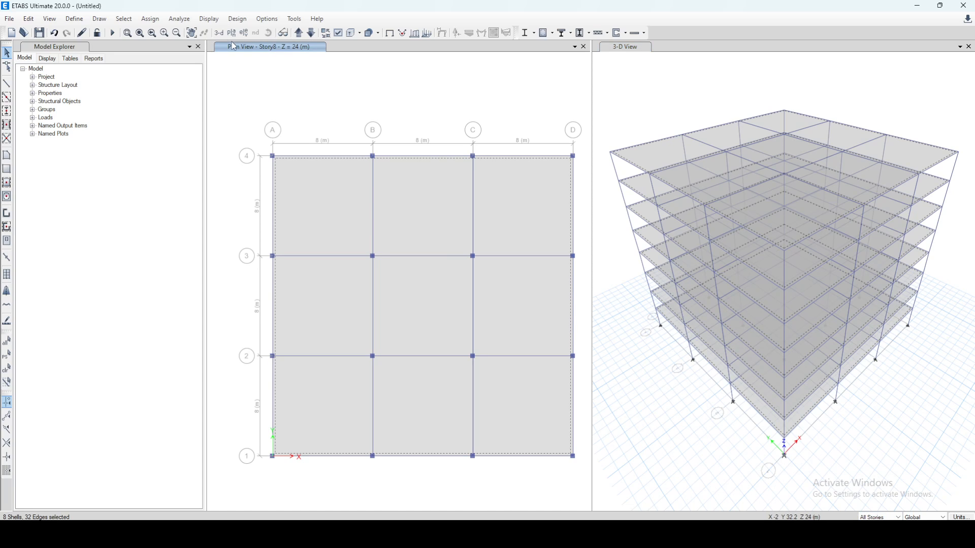
{"action": "left_click", "coordinate": [153, 21]}
{"action": "mouse_move", "coordinate": [177, 61]}
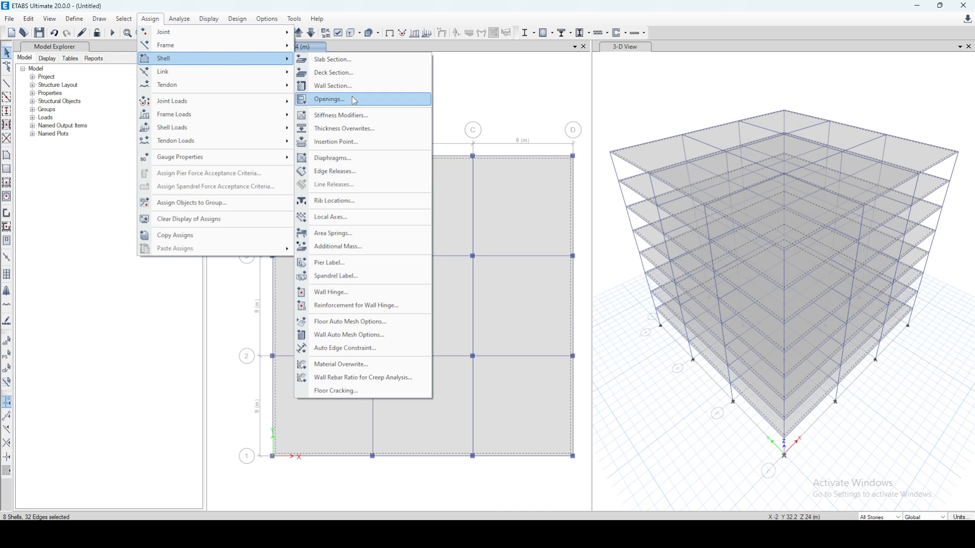
{"action": "left_click", "coordinate": [355, 158]}
{"action": "left_click", "coordinate": [438, 198]}
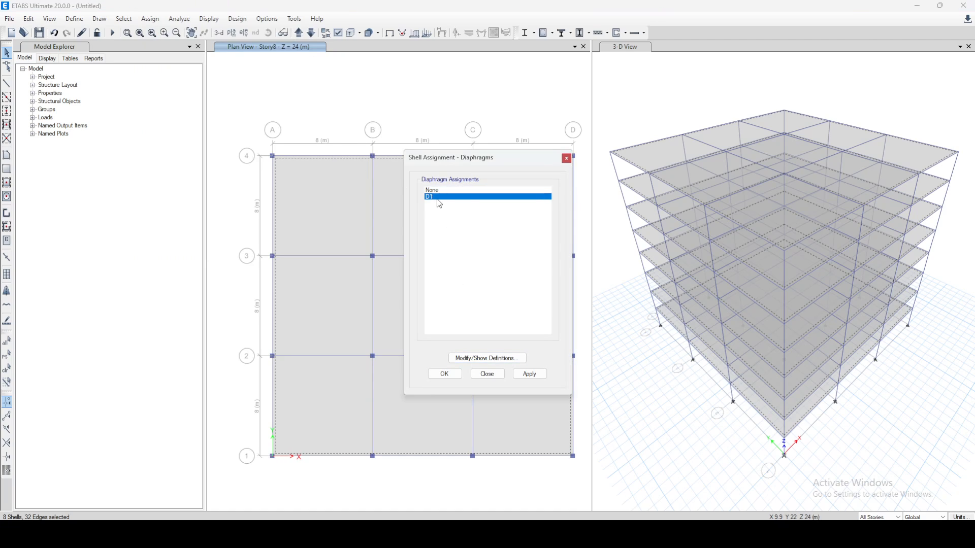
{"action": "left_click", "coordinate": [529, 375]}
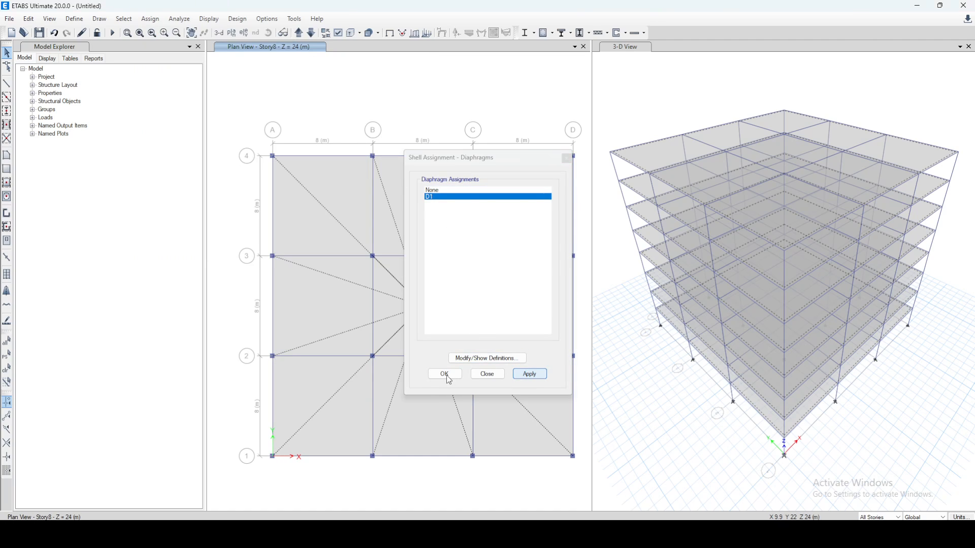
{"action": "left_click", "coordinate": [445, 376]}
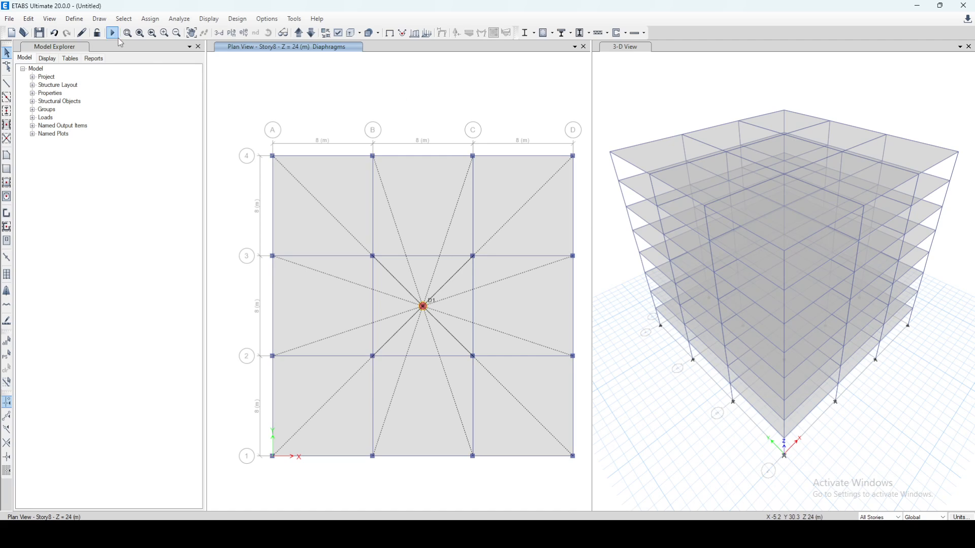
Add a load pattern named EQ with type Seismic and UBC 97 as its auto lateral load.
{"action": "left_click", "coordinate": [75, 19]}
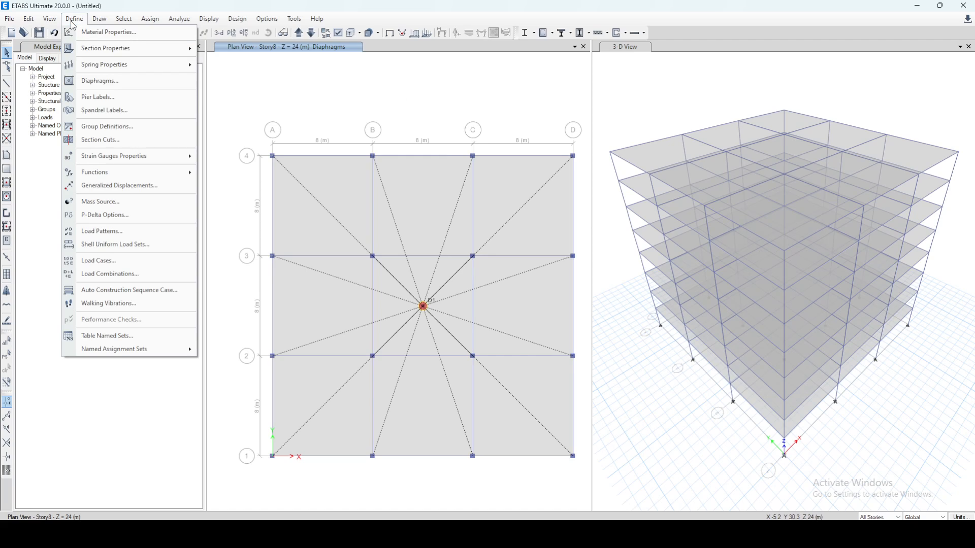
{"action": "left_click", "coordinate": [126, 240]}
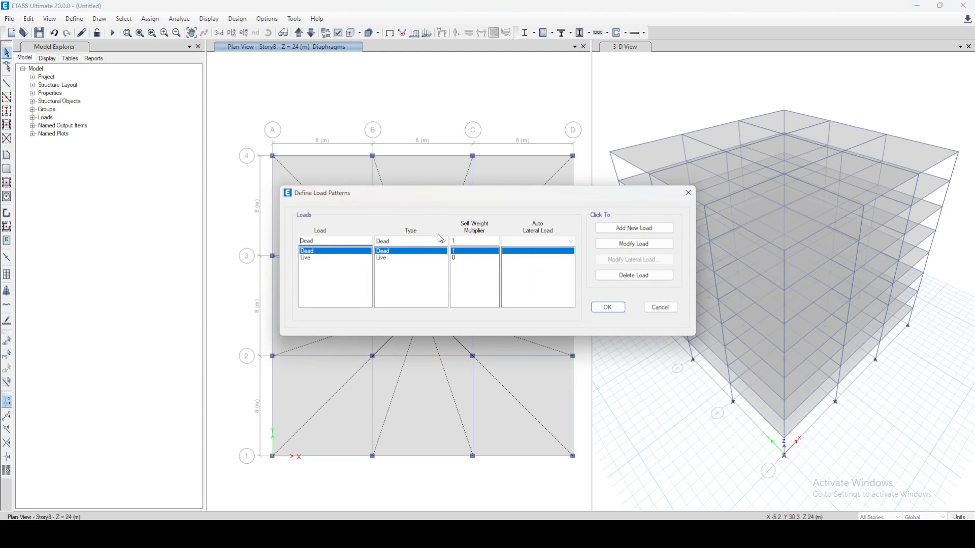
{"action": "type", "text": "EQ"}
{"action": "left_click", "coordinate": [443, 241]}
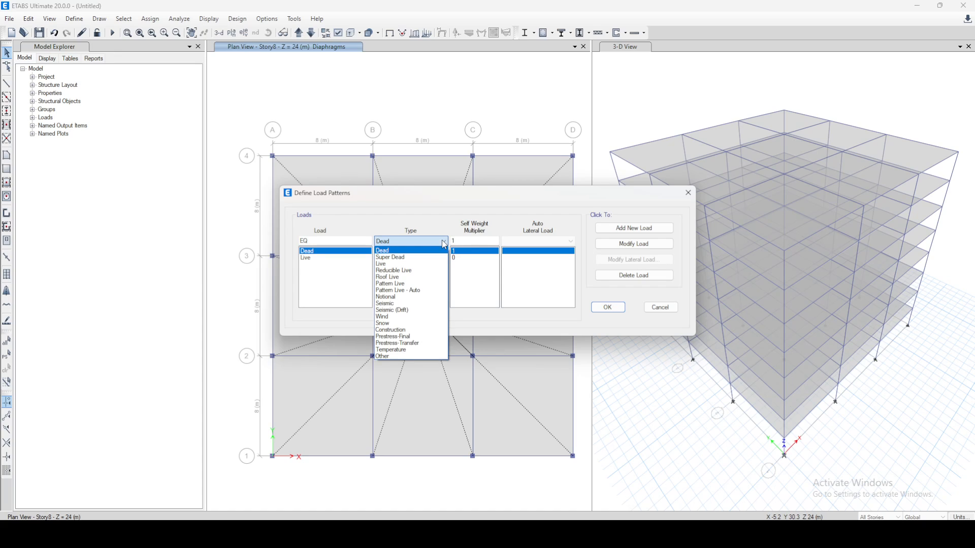
{"action": "left_click", "coordinate": [396, 303]}
{"action": "left_click", "coordinate": [539, 242]}
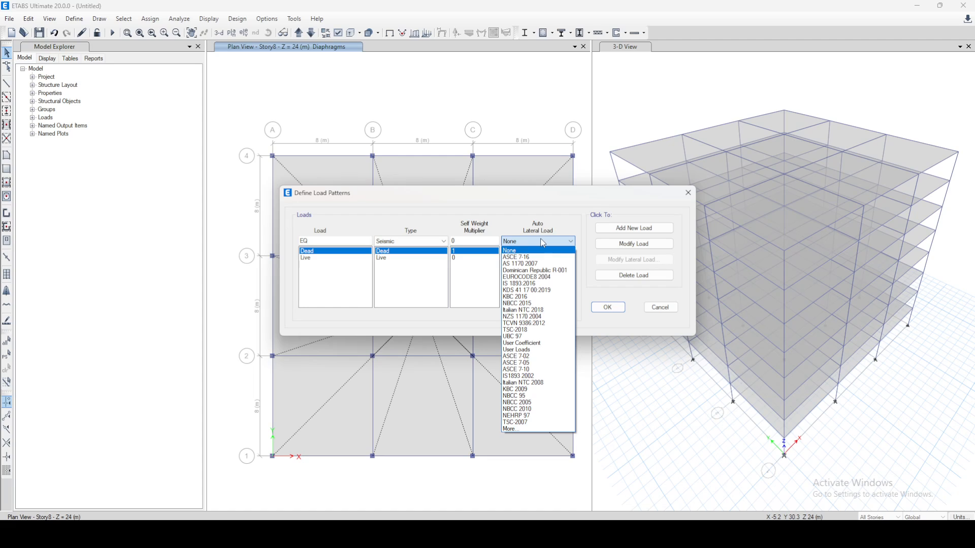
{"action": "left_click", "coordinate": [520, 336]}
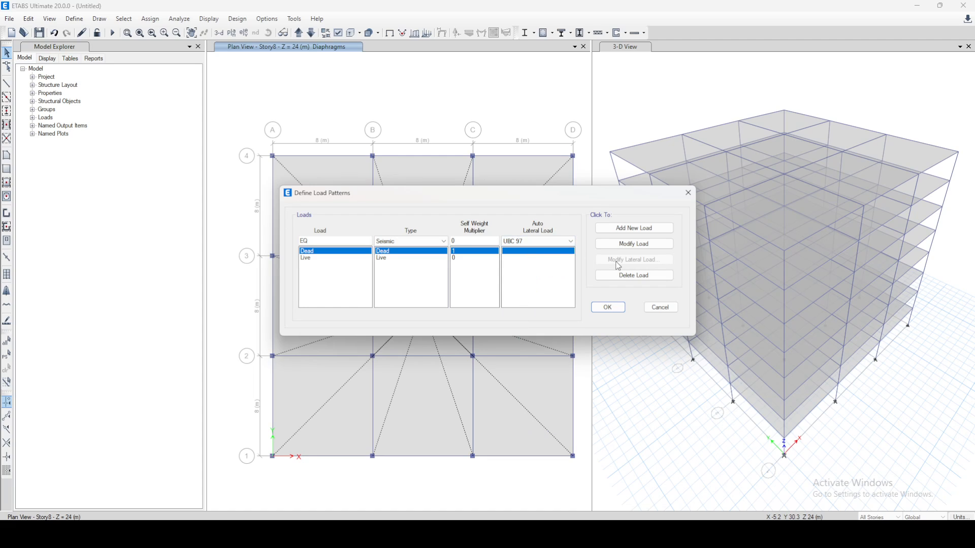
{"action": "left_click", "coordinate": [639, 230]}
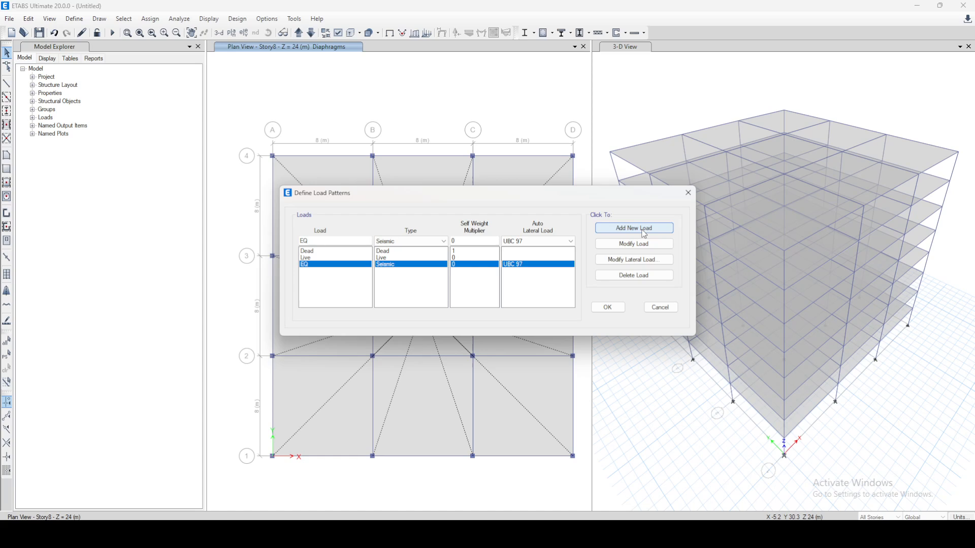
Restrict the EQ seismic load to X Dir and Y Dir without eccentricities, and set Ct to 0.030.
{"action": "left_click", "coordinate": [621, 266]}
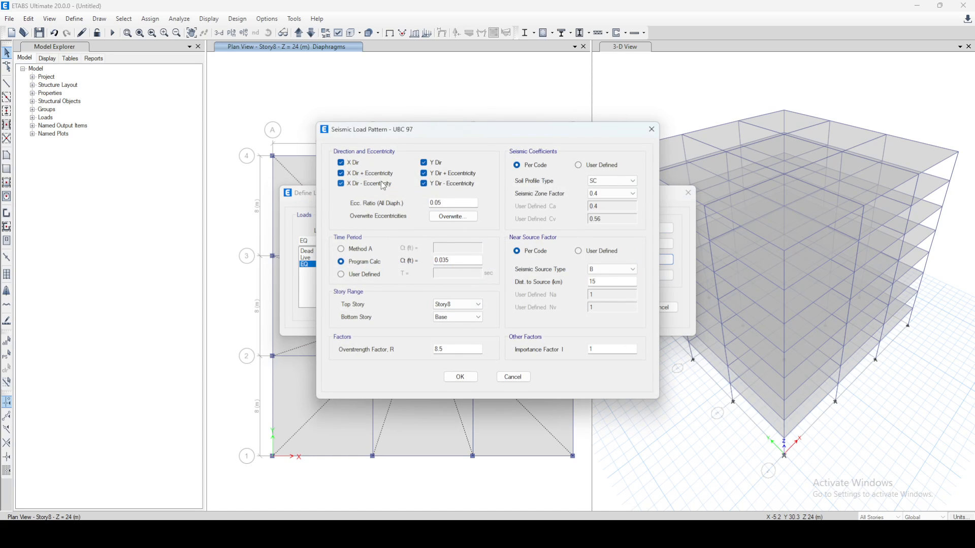
{"action": "left_click", "coordinate": [385, 185]}
{"action": "left_click", "coordinate": [381, 174]}
{"action": "left_click", "coordinate": [457, 186]}
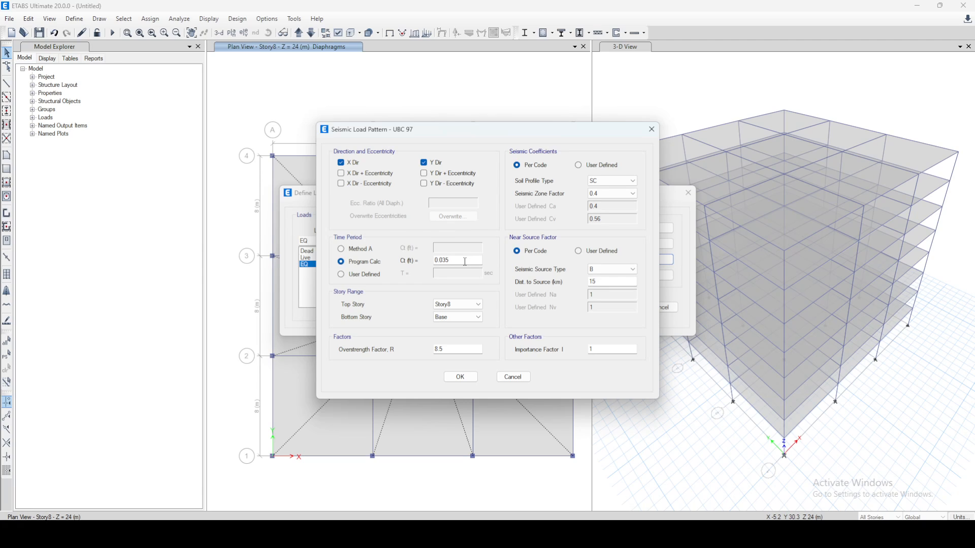
{"action": "left_click_drag", "start_coordinate": [458, 260], "coordinate": [447, 262]}
Switch to the Static Force Procedure presentation in PowerPoint and look through its example slides for the seismic inputs and factors.
{"action": "left_click", "coordinate": [401, 529]}
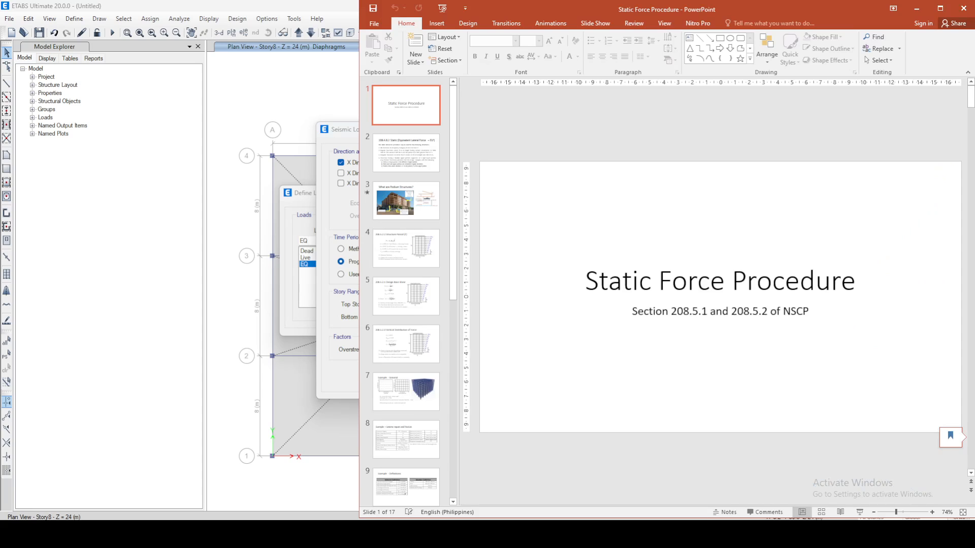
{"action": "left_click_drag", "start_coordinate": [670, 12], "coordinate": [524, 55]}
{"action": "scroll", "coordinate": [246, 333], "scroll_direction": "down", "scroll_amount": 8}
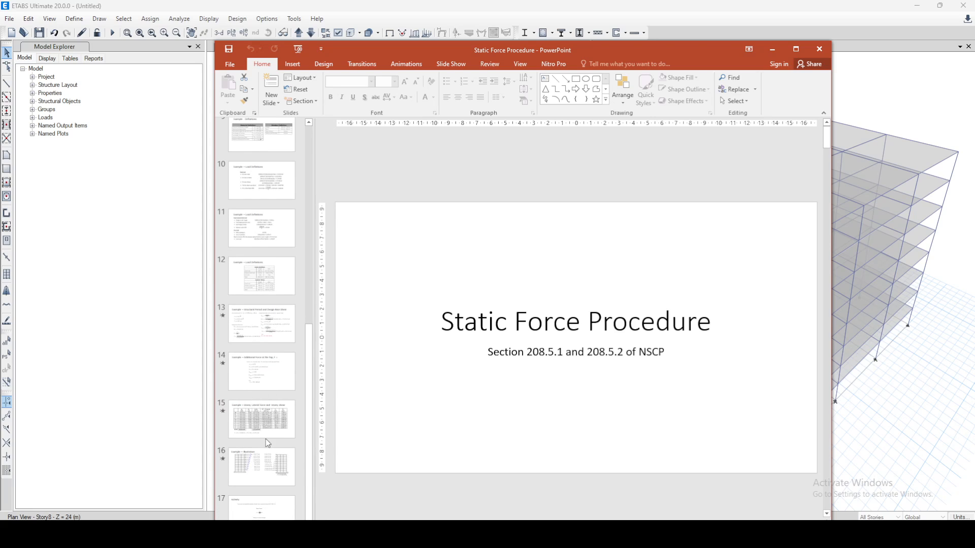
{"action": "left_click", "coordinate": [273, 426]}
{"action": "left_click", "coordinate": [273, 370]}
{"action": "left_click", "coordinate": [271, 330]}
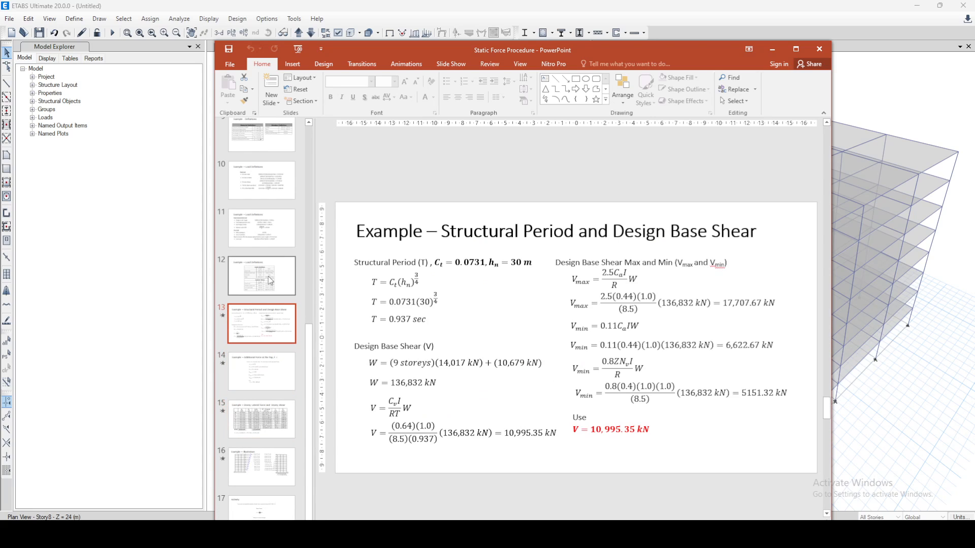
{"action": "left_click", "coordinate": [271, 277]}
{"action": "left_click", "coordinate": [271, 232]}
{"action": "left_click", "coordinate": [270, 184]}
{"action": "scroll", "coordinate": [268, 180], "scroll_direction": "up", "scroll_amount": 1}
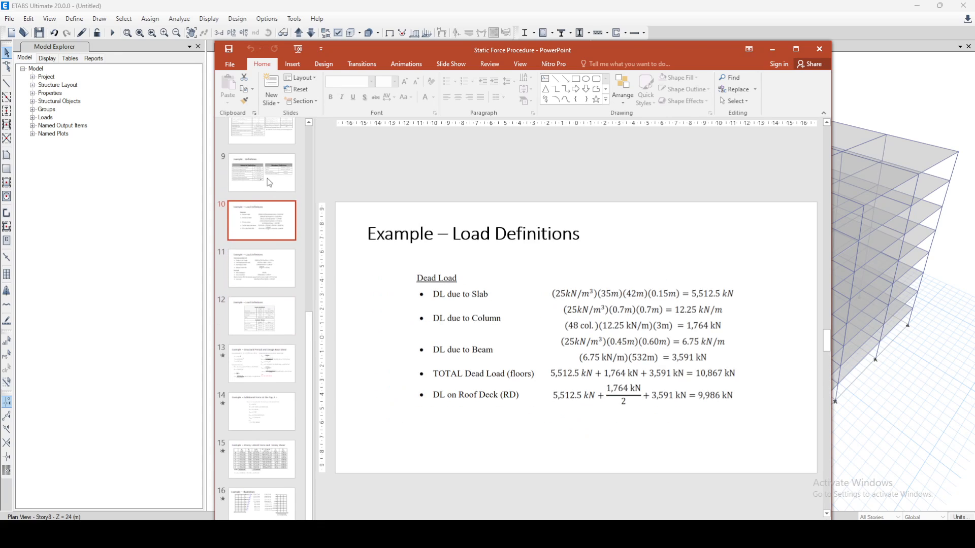
{"action": "left_click", "coordinate": [272, 191]}
{"action": "scroll", "coordinate": [272, 196], "scroll_direction": "up", "scroll_amount": 1}
{"action": "left_click", "coordinate": [270, 193]}
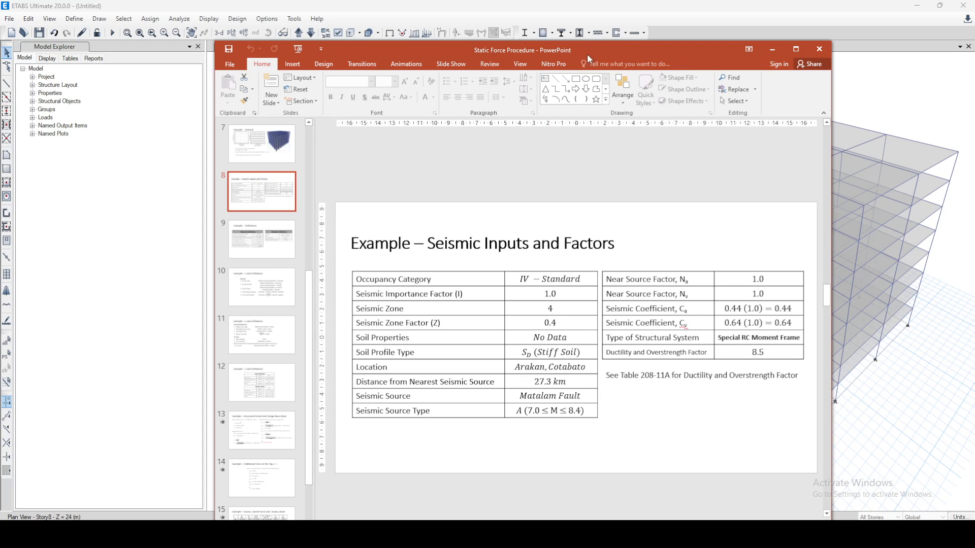
Examine the seismic coefficients Ca and Cv on the inputs slide, then return to the ETABS seismic load settings.
{"action": "left_click_drag", "start_coordinate": [587, 59], "coordinate": [685, 55]}
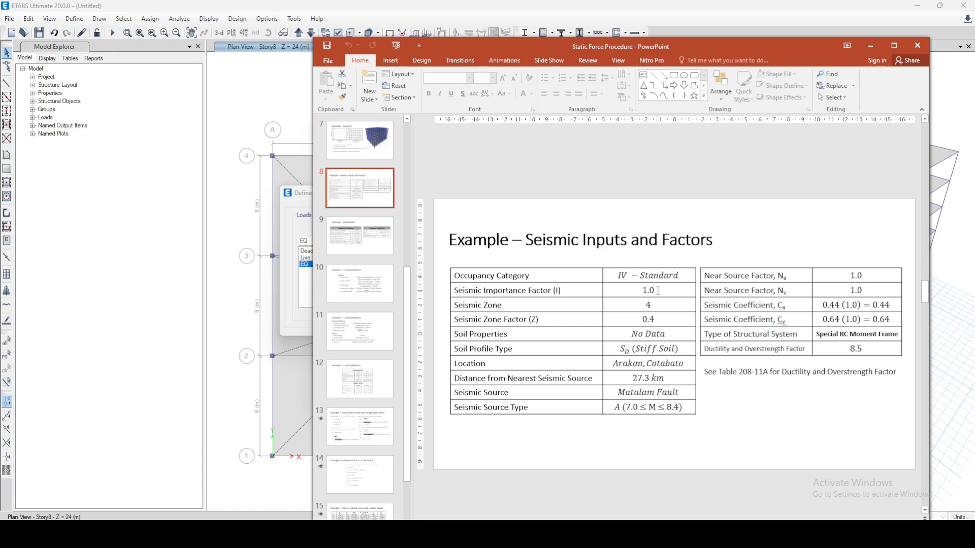
{"action": "left_click", "coordinate": [892, 306]}
{"action": "double_click", "coordinate": [882, 319]}
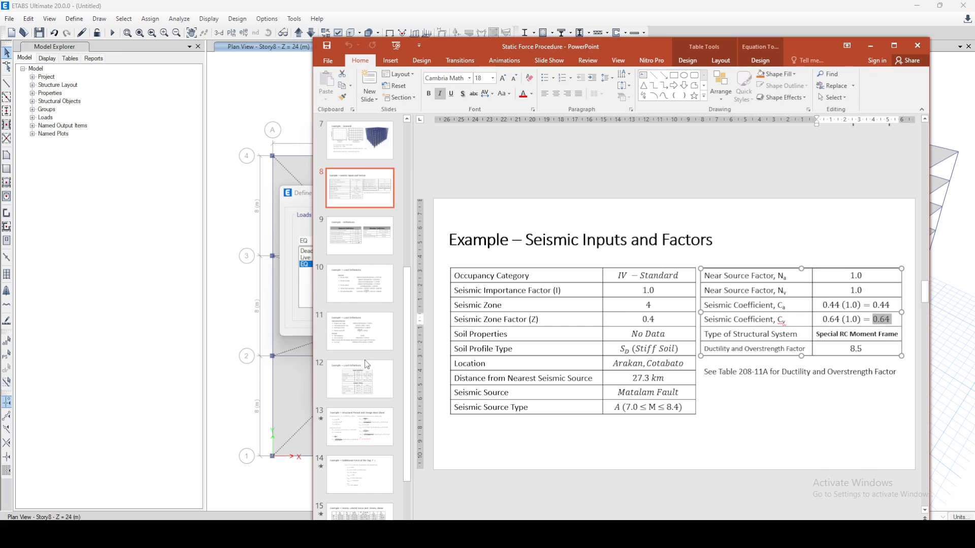
{"action": "left_click", "coordinate": [293, 323]}
Set the seismic source type to A, the distance to source to 27.3 km and the soil profile type to SD.
{"action": "left_click", "coordinate": [608, 269]}
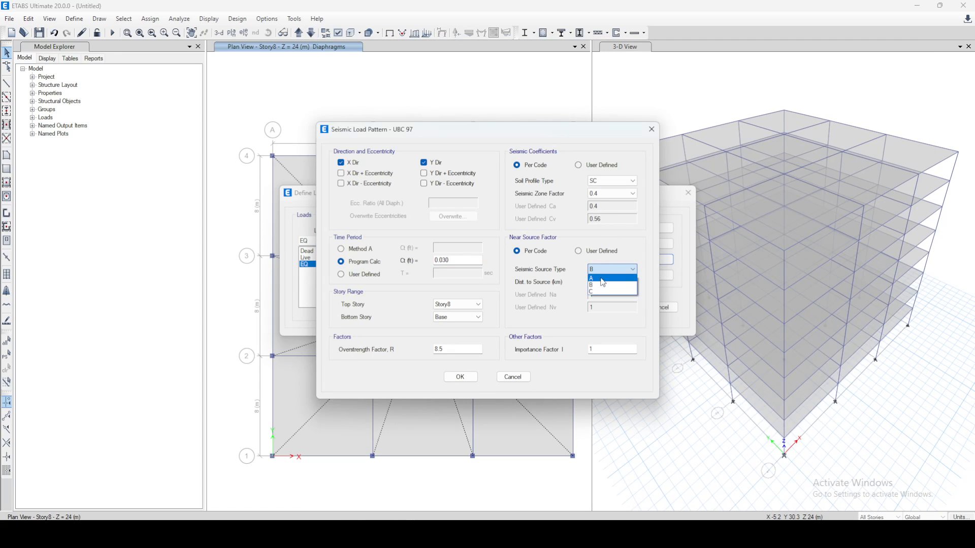
{"action": "left_click", "coordinate": [603, 280]}
{"action": "key", "text": "Tab"}
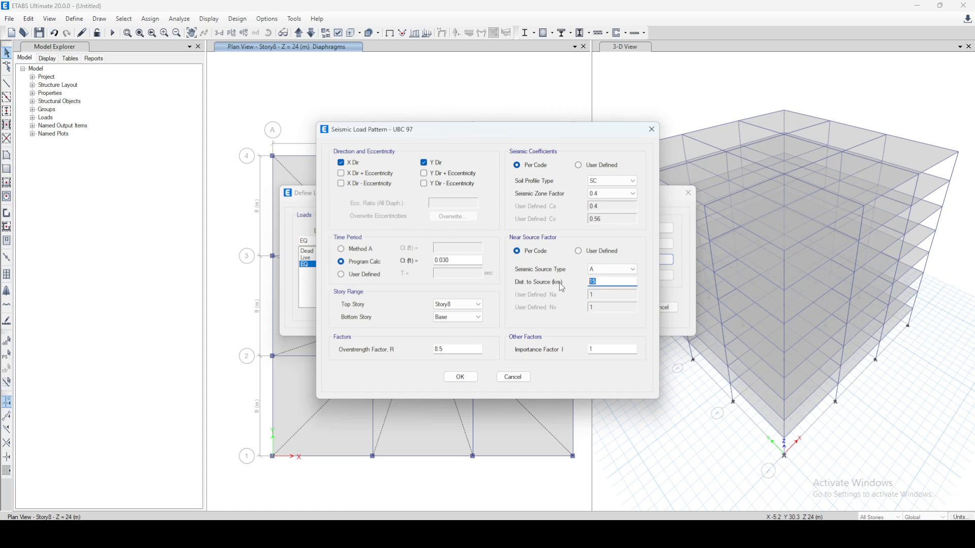
{"action": "type", "text": "27.3"}
{"action": "left_click", "coordinate": [612, 182]}
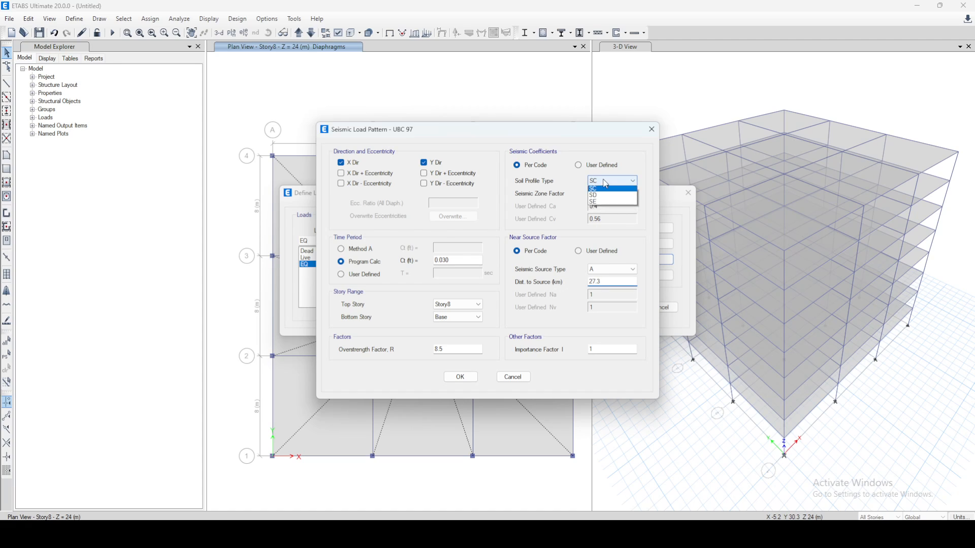
{"action": "left_click", "coordinate": [607, 208]}
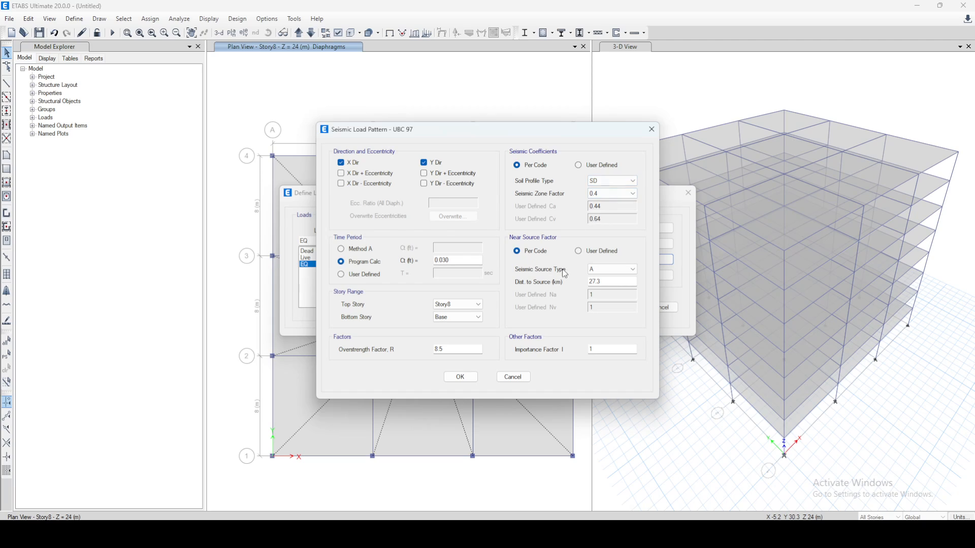
{"action": "left_click", "coordinate": [601, 348]}
{"action": "mouse_move", "coordinate": [444, 96]}
{"action": "left_mouse_down"}
{"action": "mouse_move", "coordinate": [440, 131]}
{"action": "mouse_move", "coordinate": [413, 133]}
{"action": "mouse_move", "coordinate": [483, 110]}
{"action": "mouse_move", "coordinate": [494, 130]}
{"action": "mouse_move", "coordinate": [507, 95]}
{"action": "mouse_move", "coordinate": [495, 116]}
{"action": "left_mouse_up"}
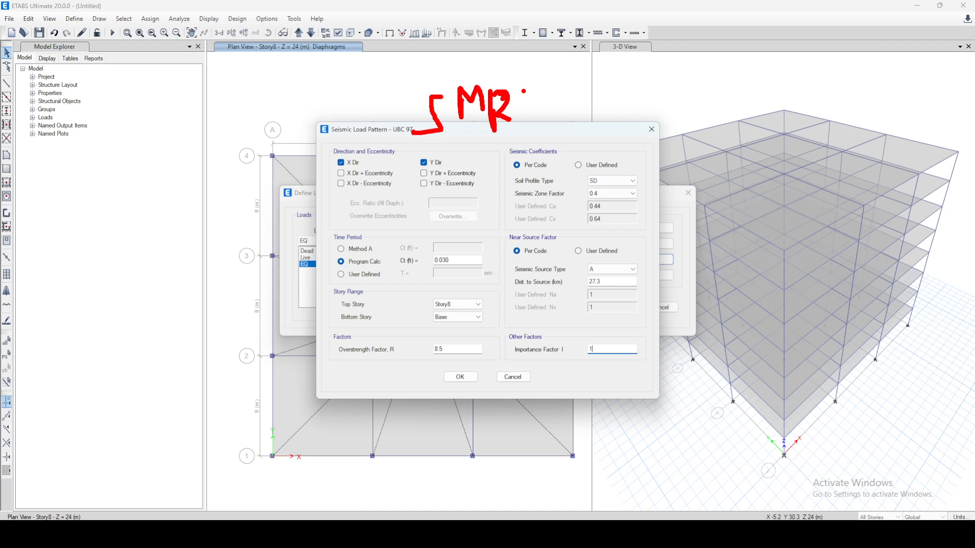
{"action": "left_click_drag", "start_coordinate": [523, 85], "coordinate": [529, 131]}
{"action": "mouse_move", "coordinate": [528, 92]}
{"action": "left_mouse_down"}
{"action": "mouse_move", "coordinate": [556, 86]}
{"action": "mouse_move", "coordinate": [559, 103]}
{"action": "left_mouse_up"}
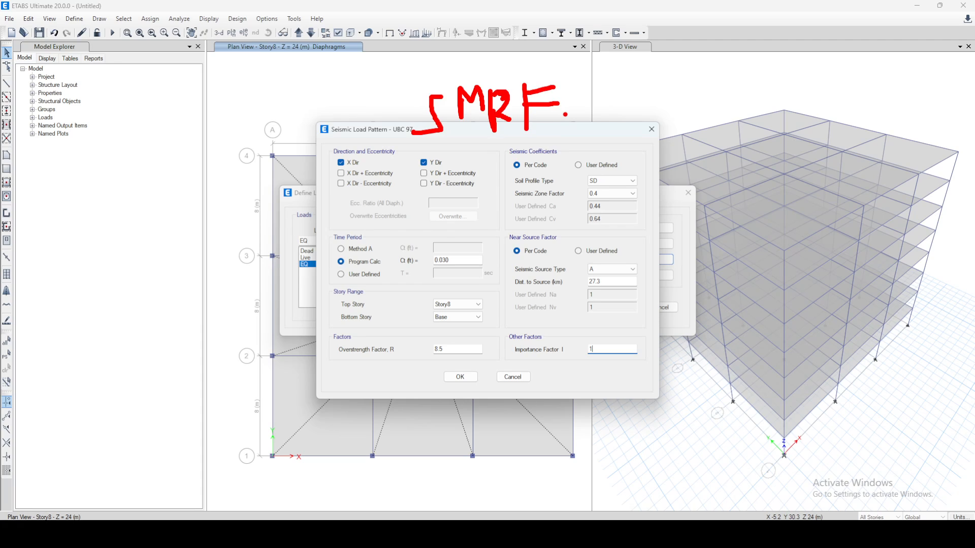
{"action": "key", "text": "Escape"}
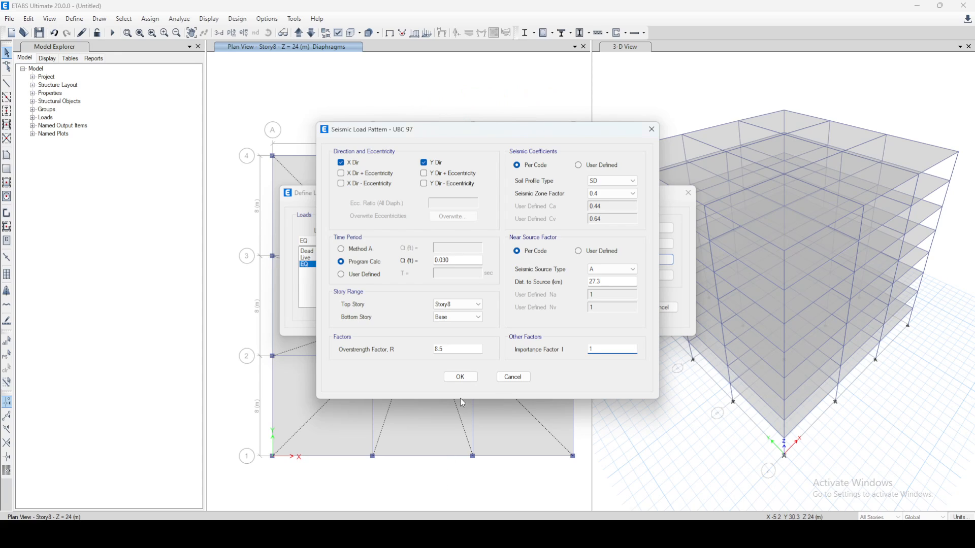
Accept the UBC 97 seismic settings for EQ and the load pattern definitions.
{"action": "left_click", "coordinate": [461, 377]}
{"action": "left_click", "coordinate": [609, 308]}
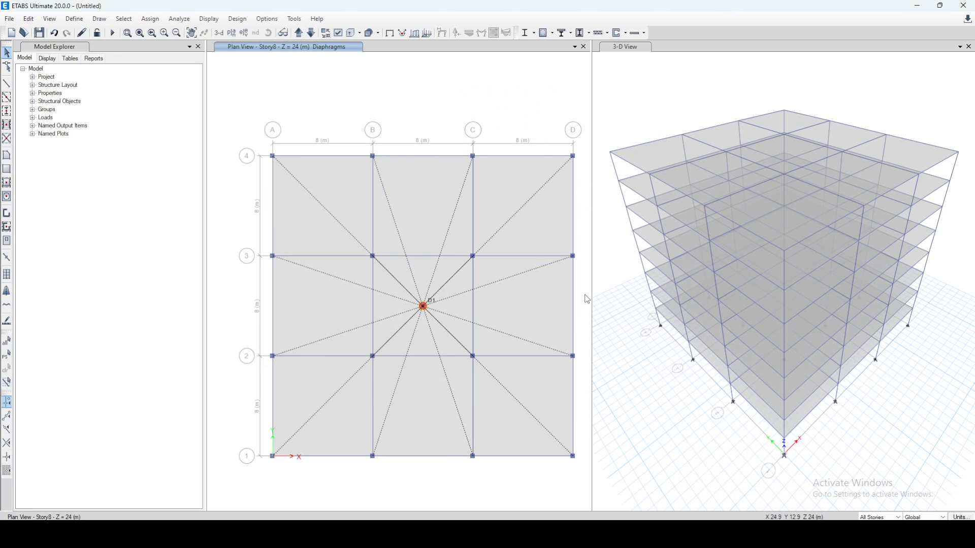
Set the Dead and Live load cases to Do Not Run in the list of load cases.
{"action": "left_click", "coordinate": [186, 21]}
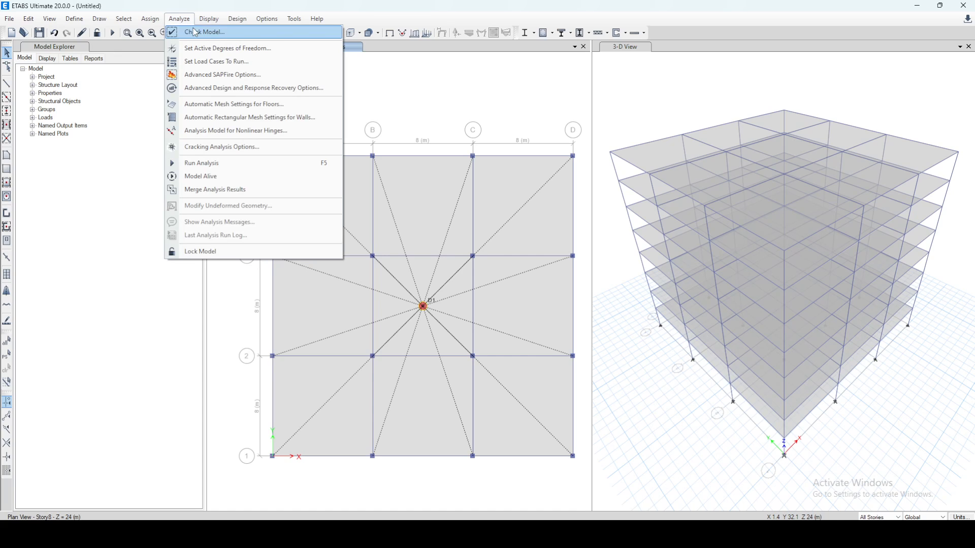
{"action": "left_click", "coordinate": [212, 62]}
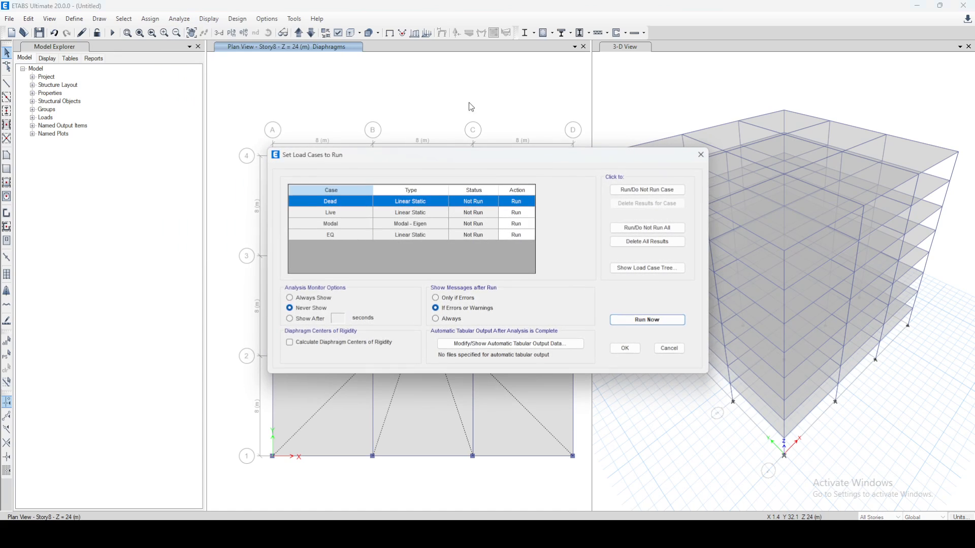
{"action": "left_click", "coordinate": [652, 190]}
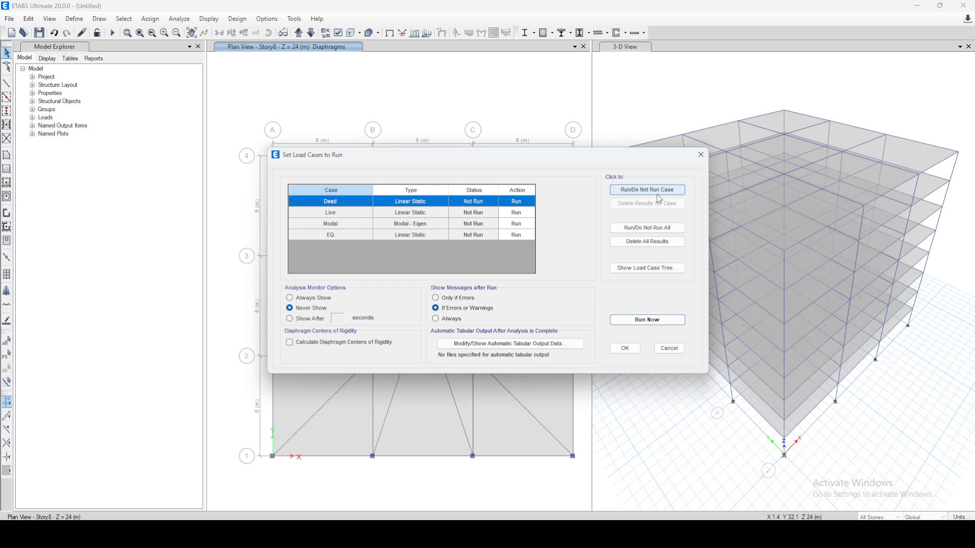
{"action": "left_click", "coordinate": [510, 213]}
{"action": "left_click", "coordinate": [648, 190]}
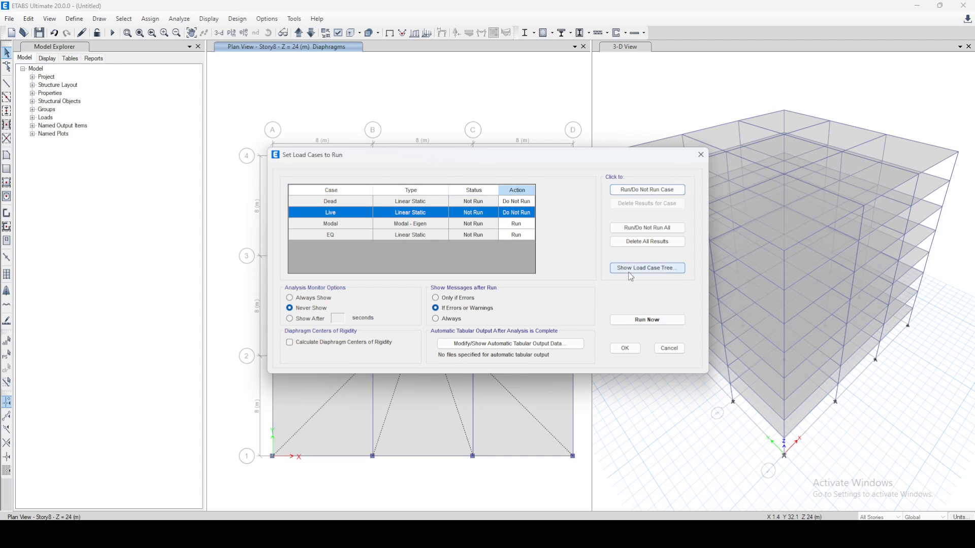
Run the analysis for the remaining load cases, saving the model file as SFP-ELF-Example-8Story.
{"action": "left_click", "coordinate": [648, 323]}
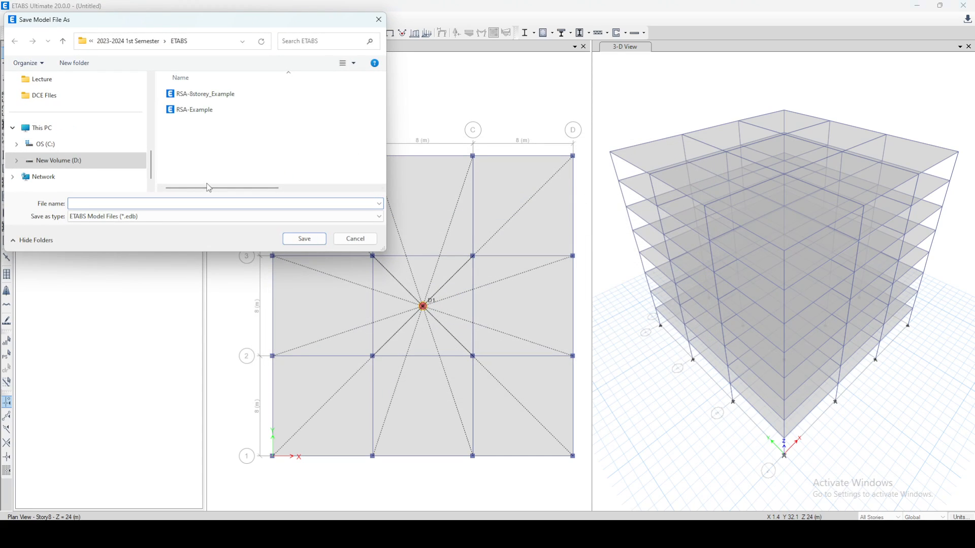
{"action": "type", "text": "SFP-ELF-Example-8Story"}
{"action": "key", "text": "Return"}
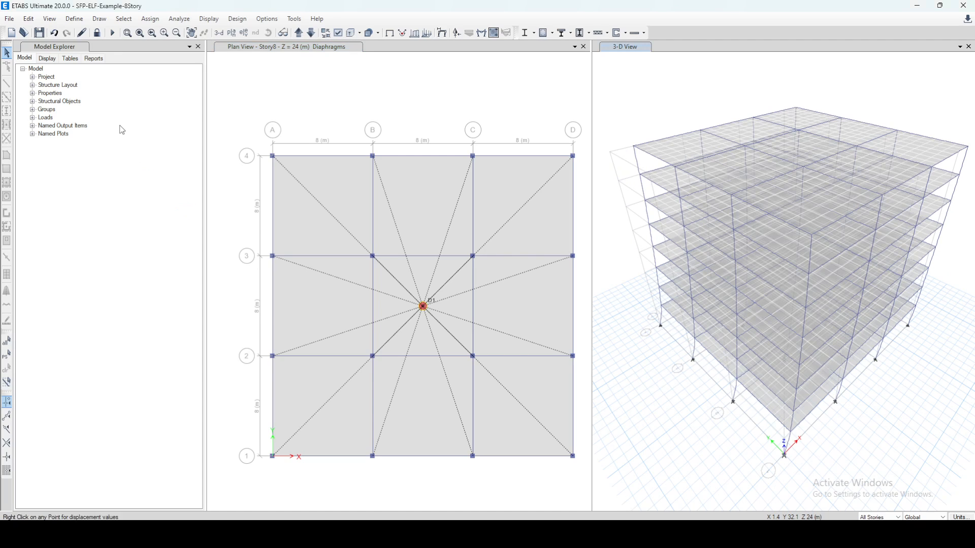
Show the Base Reactions table from the structure output of the analysis results.
{"action": "left_click", "coordinate": [214, 22]}
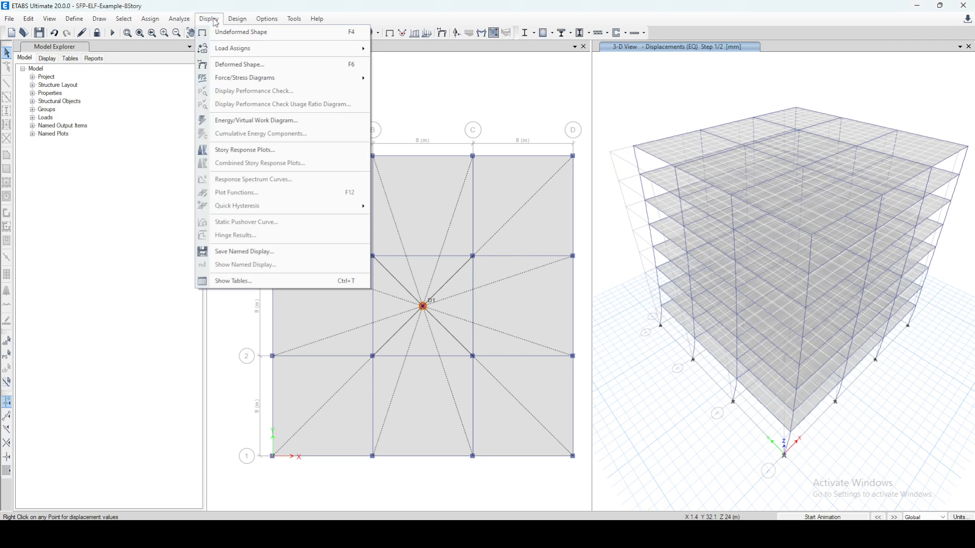
{"action": "left_click", "coordinate": [119, 99]}
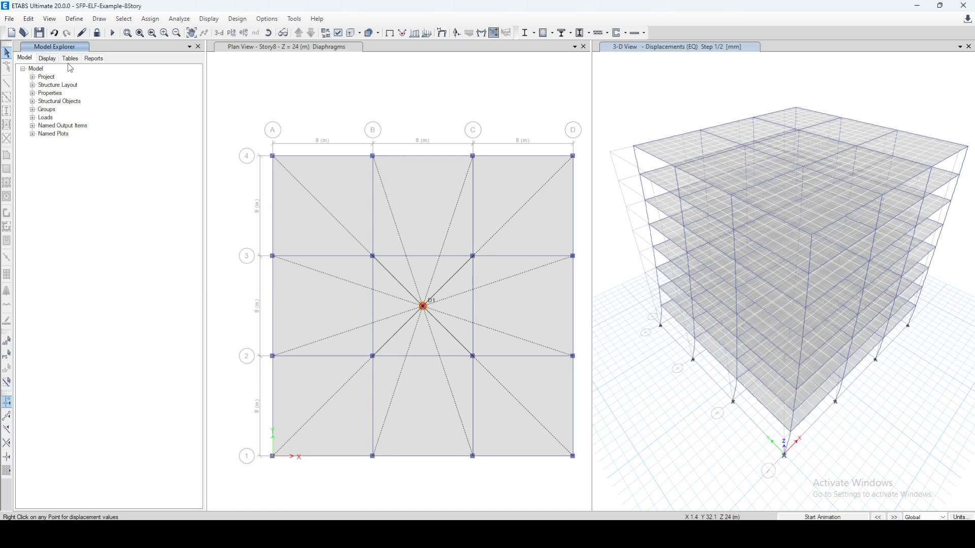
{"action": "left_click", "coordinate": [32, 85]}
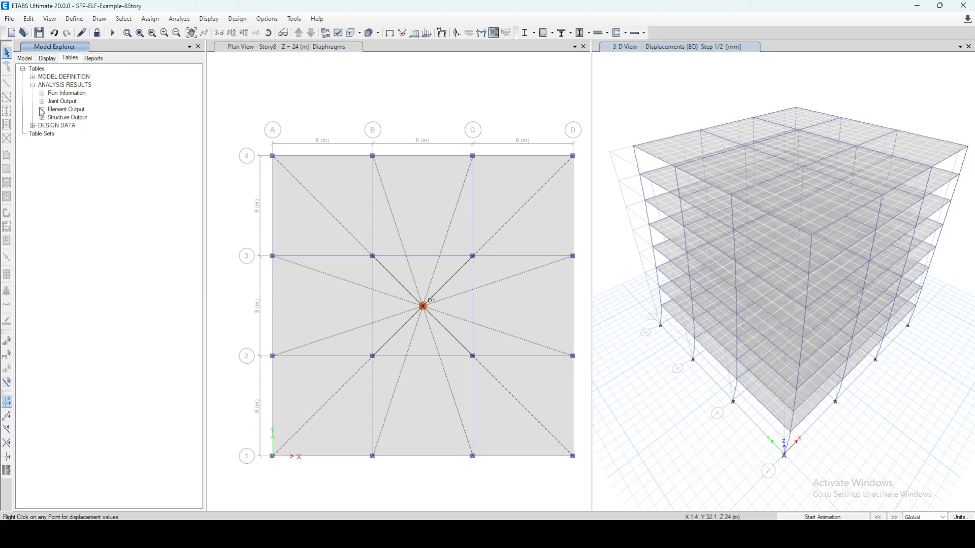
{"action": "left_click", "coordinate": [43, 118]}
{"action": "left_click", "coordinate": [52, 126]}
{"action": "right_click", "coordinate": [80, 134]}
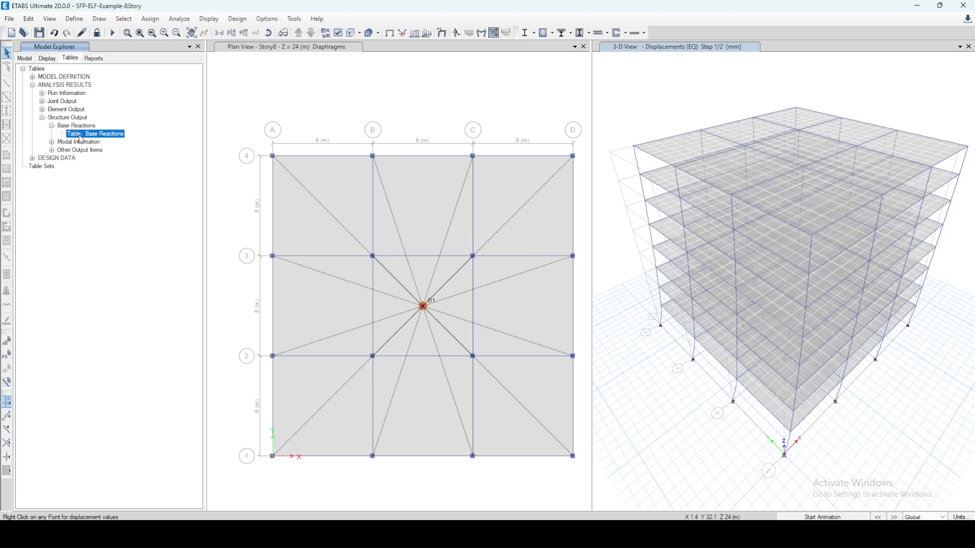
{"action": "left_click", "coordinate": [129, 142]}
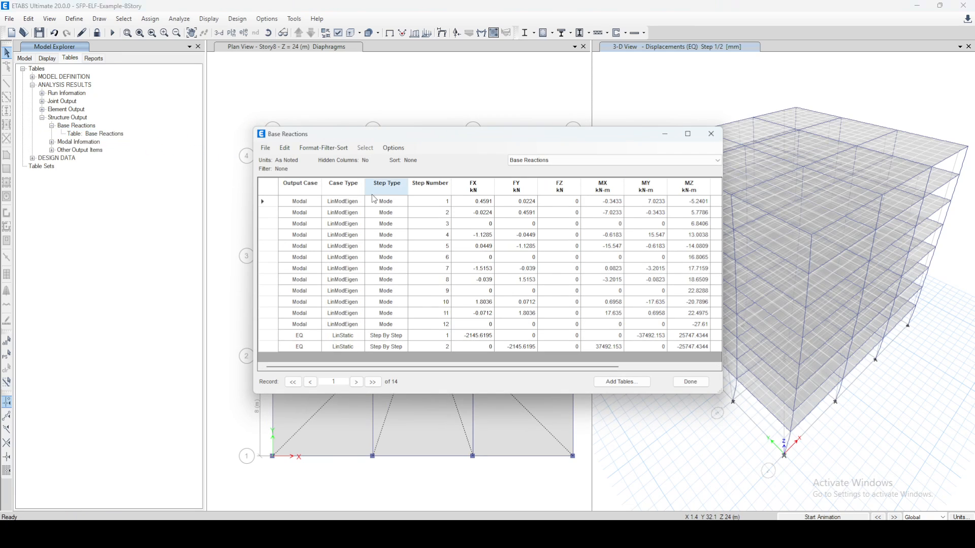
Filter the base reactions by case type LinStatic.
{"action": "right_click", "coordinate": [363, 192]}
{"action": "left_click", "coordinate": [414, 201]}
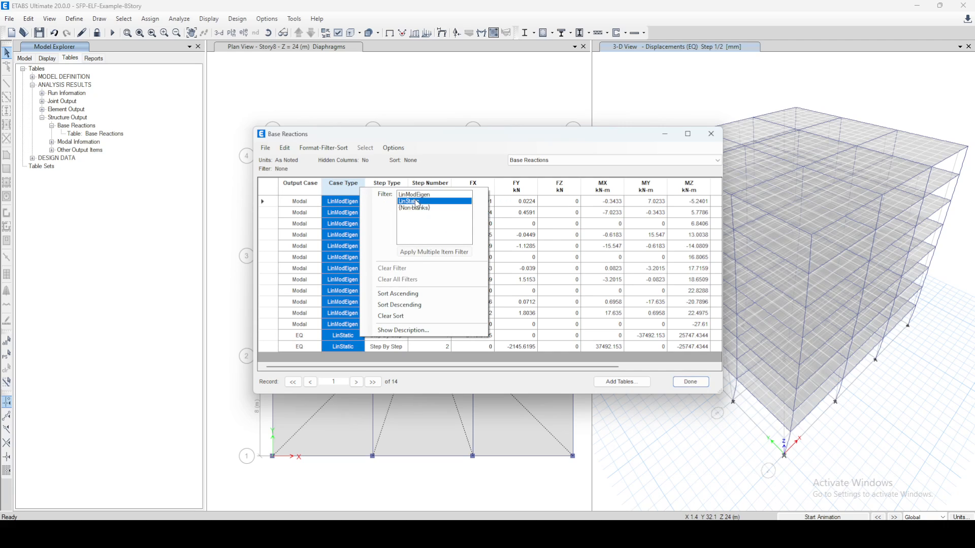
{"action": "left_click", "coordinate": [474, 141]}
Examine the EQ base shears FX and FY for both steps, and close the base reactions table.
{"action": "left_click", "coordinate": [532, 217]}
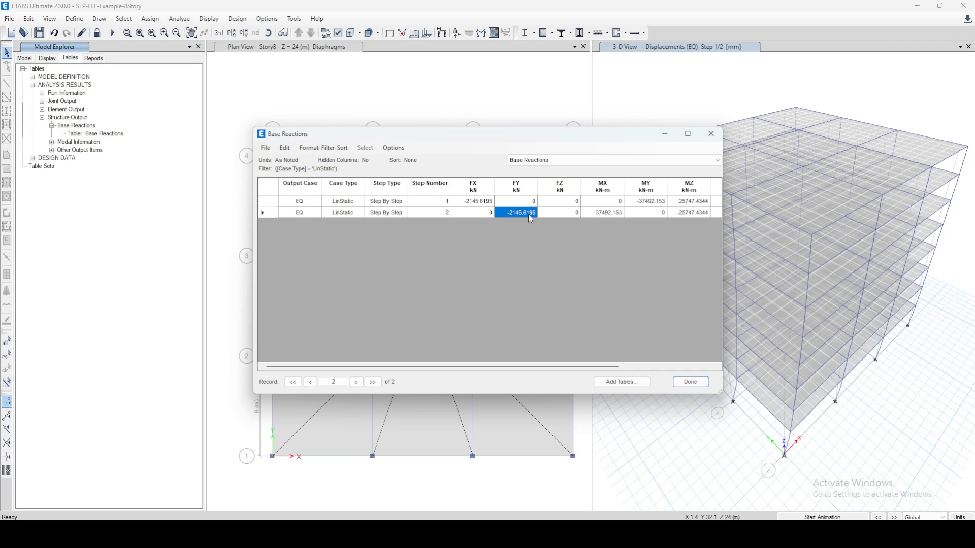
{"action": "mouse_move", "coordinate": [531, 202]}
{"action": "left_mouse_down"}
{"action": "mouse_move", "coordinate": [496, 218]}
{"action": "mouse_move", "coordinate": [550, 214]}
{"action": "left_mouse_up"}
{"action": "mouse_move", "coordinate": [481, 188]}
{"action": "left_mouse_down"}
{"action": "mouse_move", "coordinate": [481, 207]}
{"action": "mouse_move", "coordinate": [484, 187]}
{"action": "left_mouse_up"}
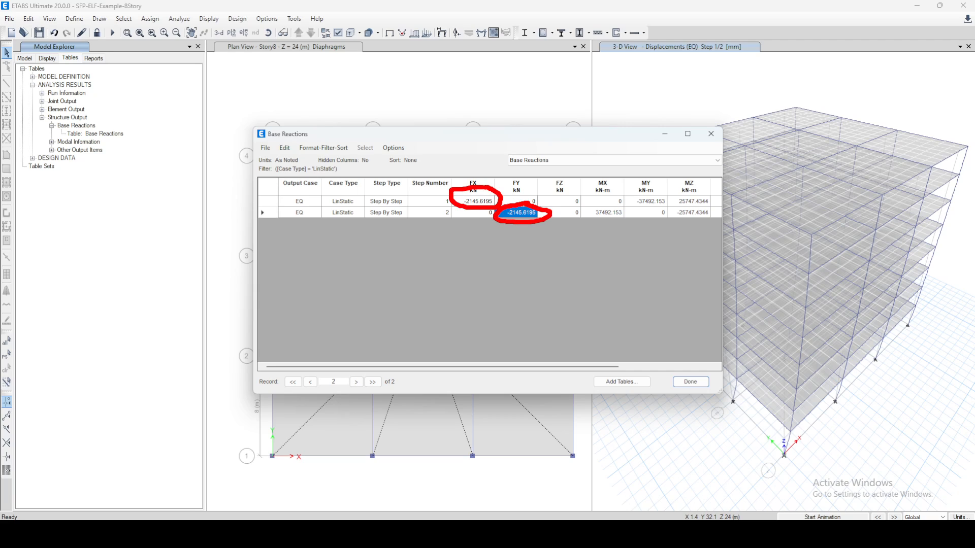
{"action": "key", "text": "Escape"}
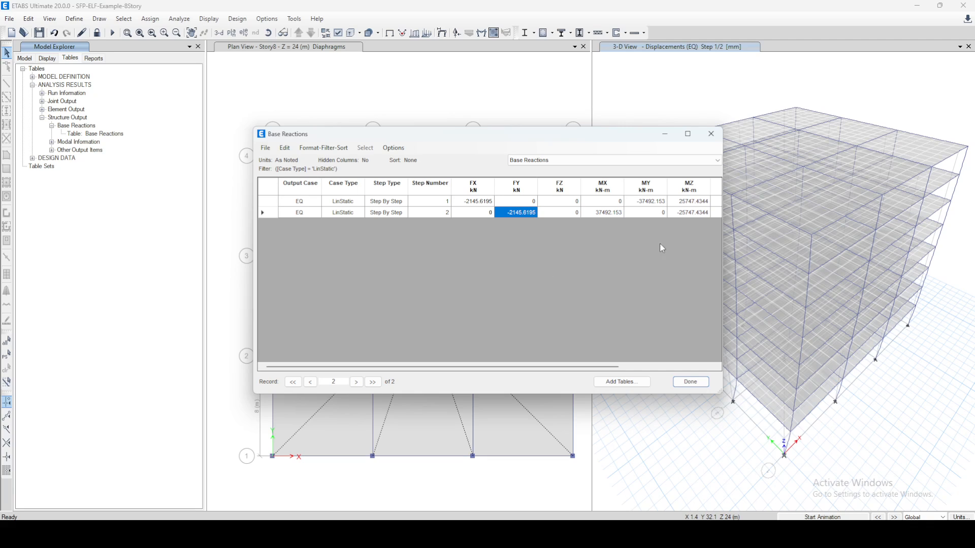
{"action": "left_click_drag", "start_coordinate": [549, 141], "coordinate": [434, 122]}
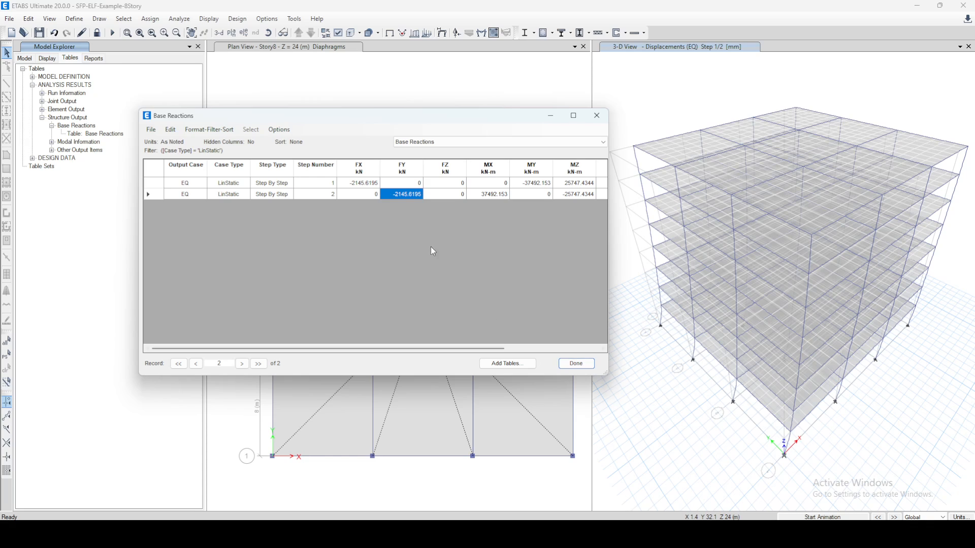
{"action": "left_click", "coordinate": [577, 363]}
Create a story response plot of the maximum story displacements and widen its view.
{"action": "left_click", "coordinate": [208, 23]}
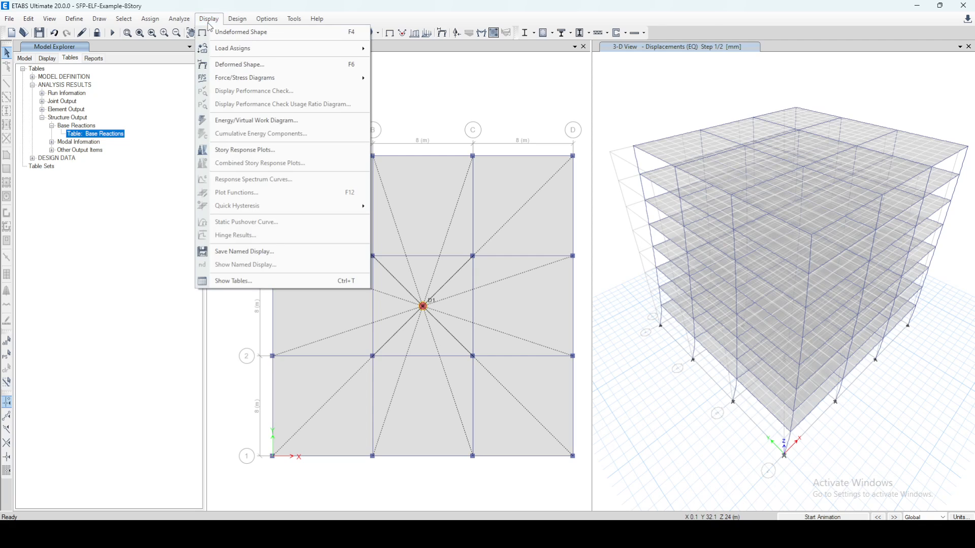
{"action": "left_click", "coordinate": [244, 150]}
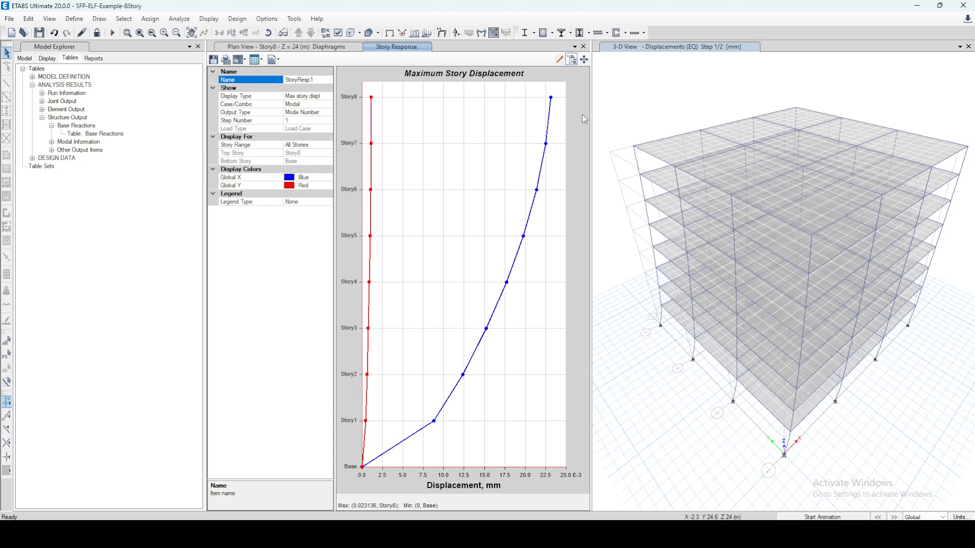
{"action": "left_click_drag", "start_coordinate": [592, 116], "coordinate": [757, 115]}
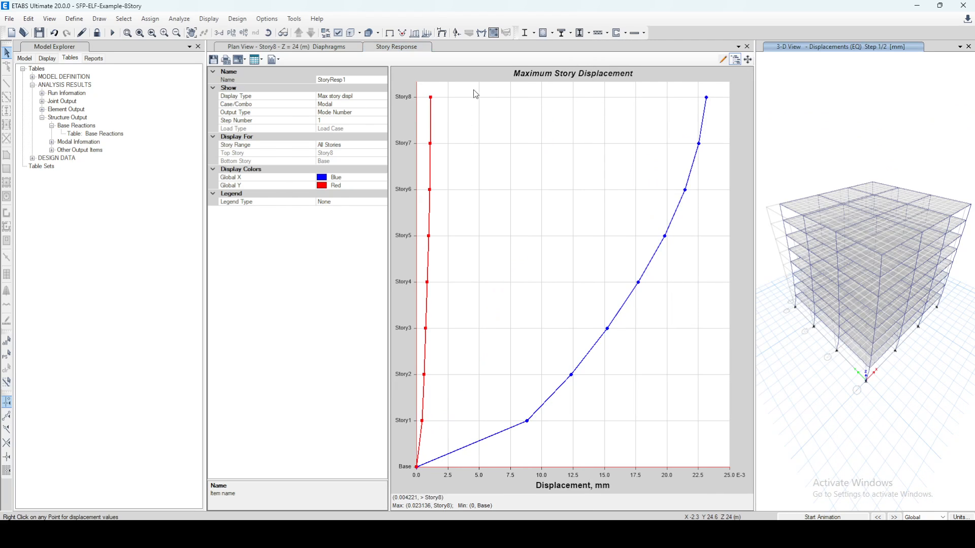
Set the case of the story displacement plot to EQ.
{"action": "left_click", "coordinate": [368, 104]}
{"action": "left_click", "coordinate": [376, 105]}
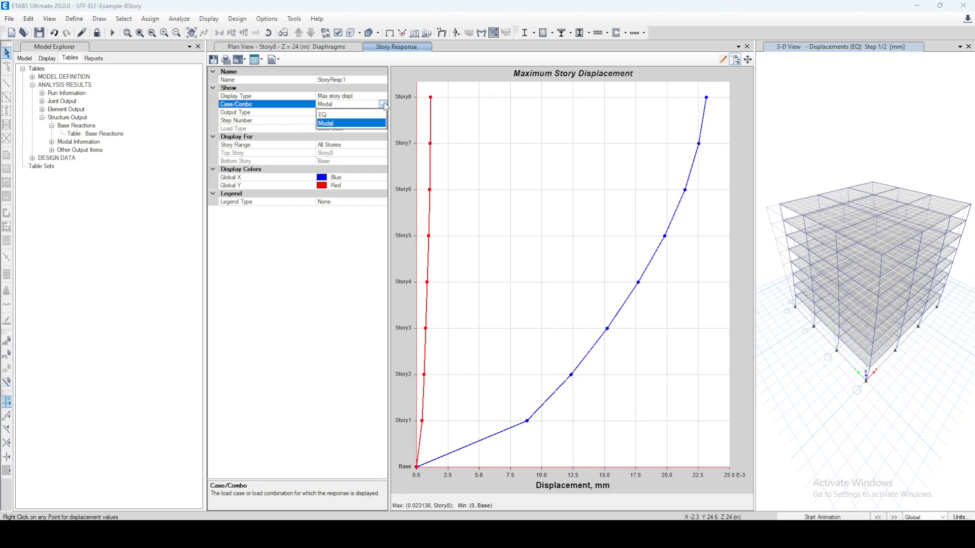
{"action": "left_click", "coordinate": [376, 106]}
{"action": "left_click", "coordinate": [383, 104]}
{"action": "left_click", "coordinate": [334, 116]}
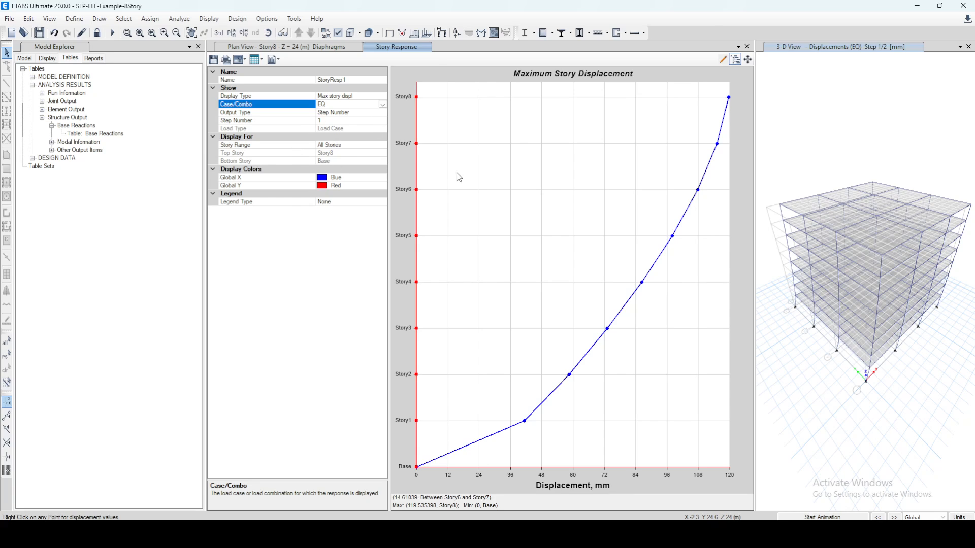
View the EQ story displacements for step number 2 and return the plot to step number 1.
{"action": "double_click", "coordinate": [381, 122], "text": "shift"}
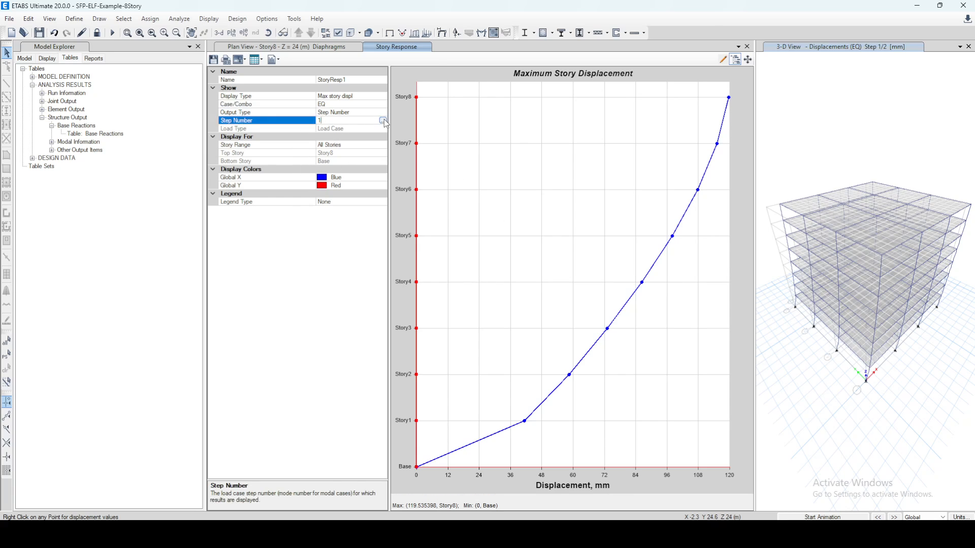
{"action": "left_click", "coordinate": [649, 116]}
{"action": "key", "text": "BackSpace"}
{"action": "type", "text": "2"}
{"action": "left_click", "coordinate": [355, 105]}
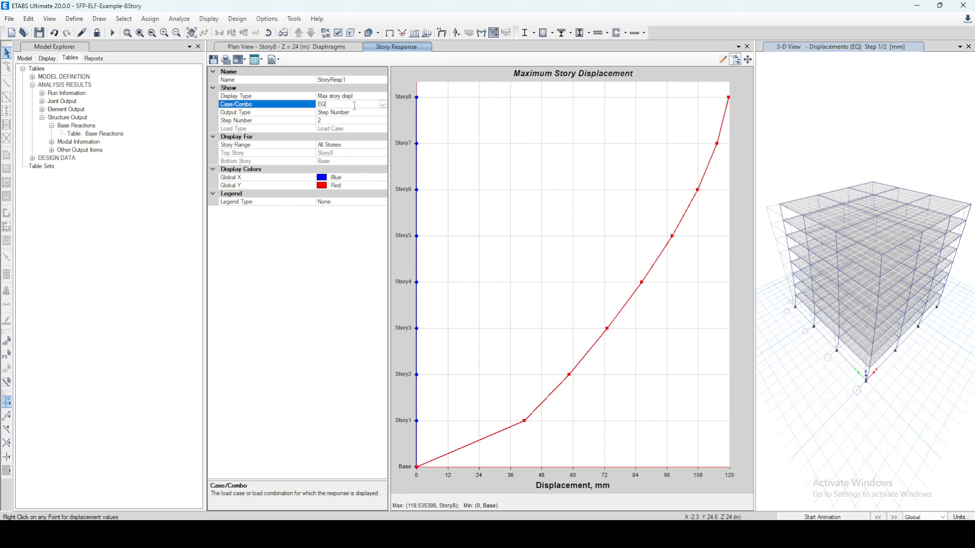
{"action": "left_click", "coordinate": [328, 122]}
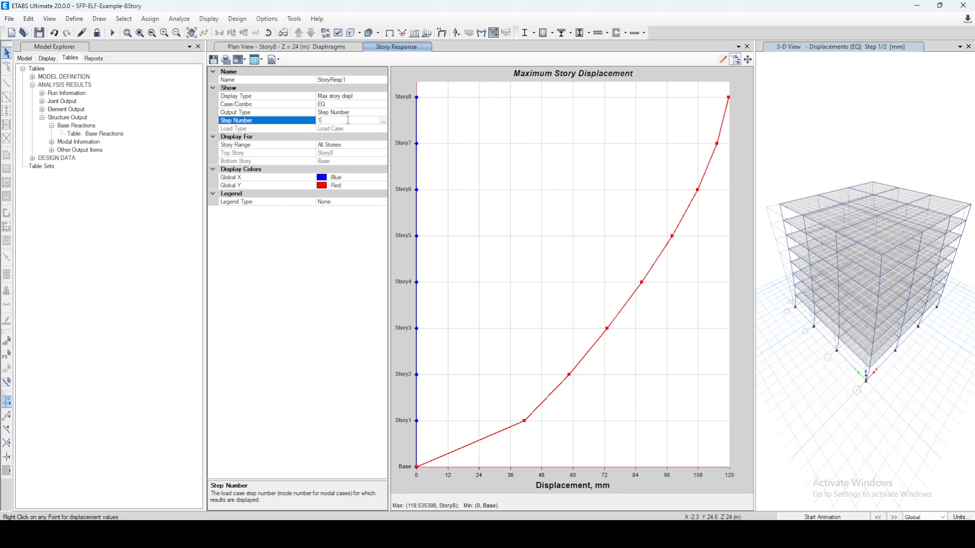
{"action": "left_click", "coordinate": [349, 108]}
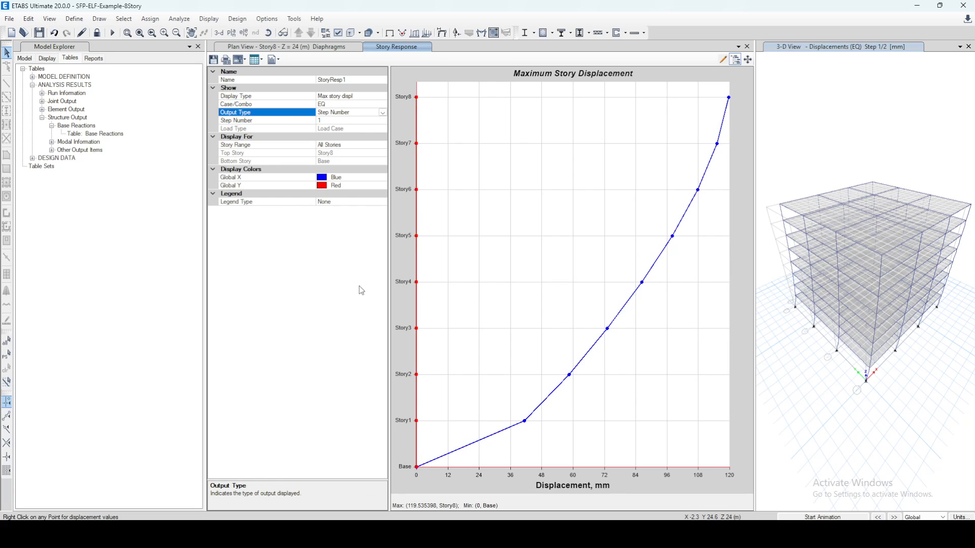
Change the story response plot to show auto lateral loads to stories, and widen its view.
{"action": "left_click", "coordinate": [383, 96]}
{"action": "left_click", "coordinate": [383, 97]}
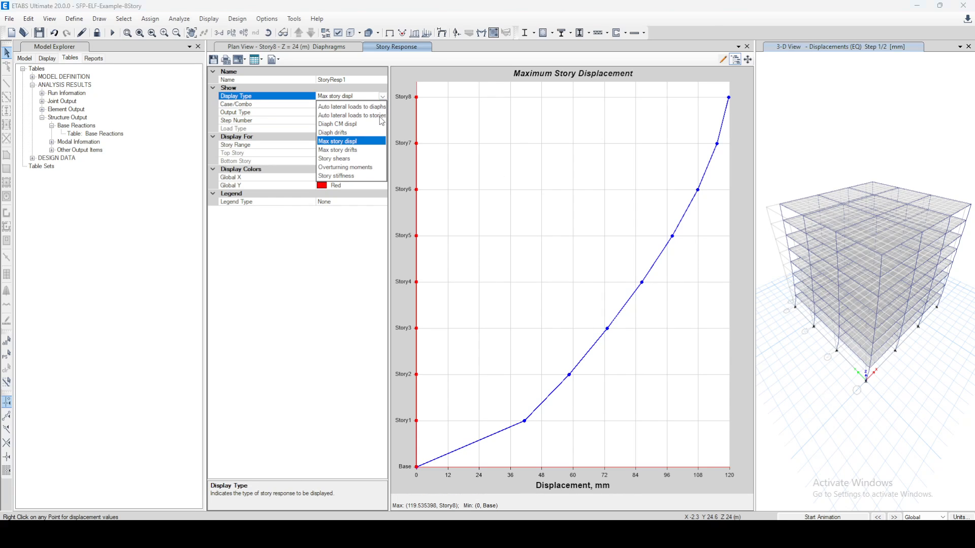
{"action": "left_click", "coordinate": [372, 117]}
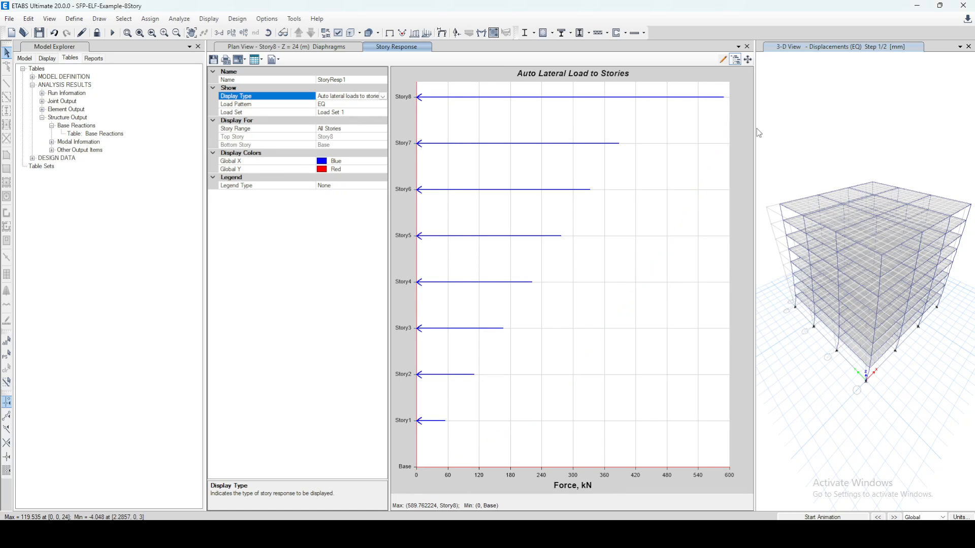
{"action": "left_click_drag", "start_coordinate": [756, 128], "coordinate": [836, 127]}
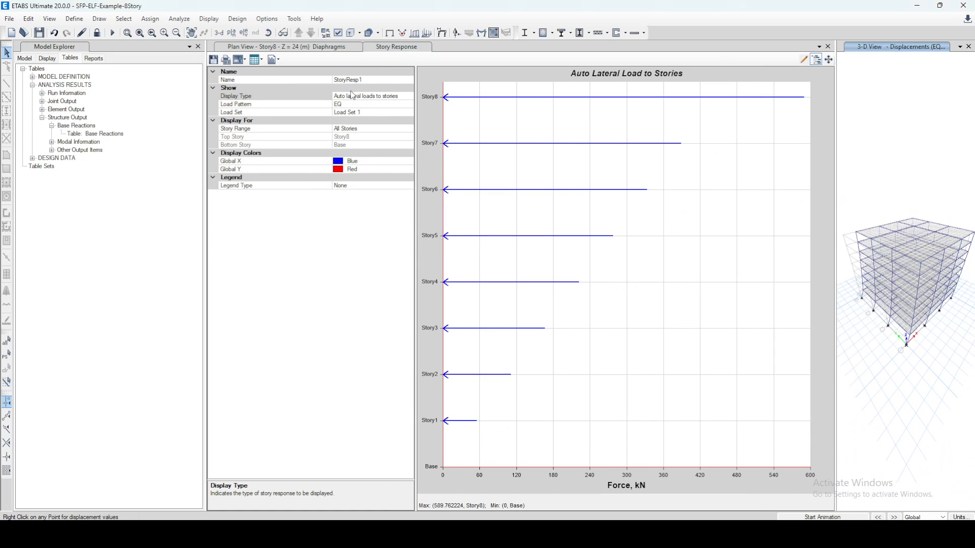
Show the lateral loads as a formatted table, examine the X-direction forces of the stories, and close the table.
{"action": "left_click", "coordinate": [258, 60]}
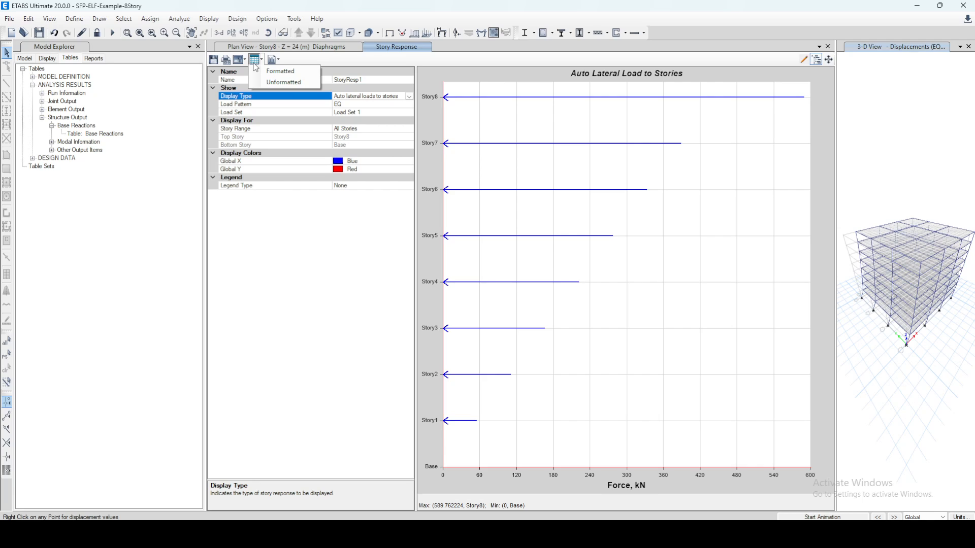
{"action": "left_click", "coordinate": [282, 72]}
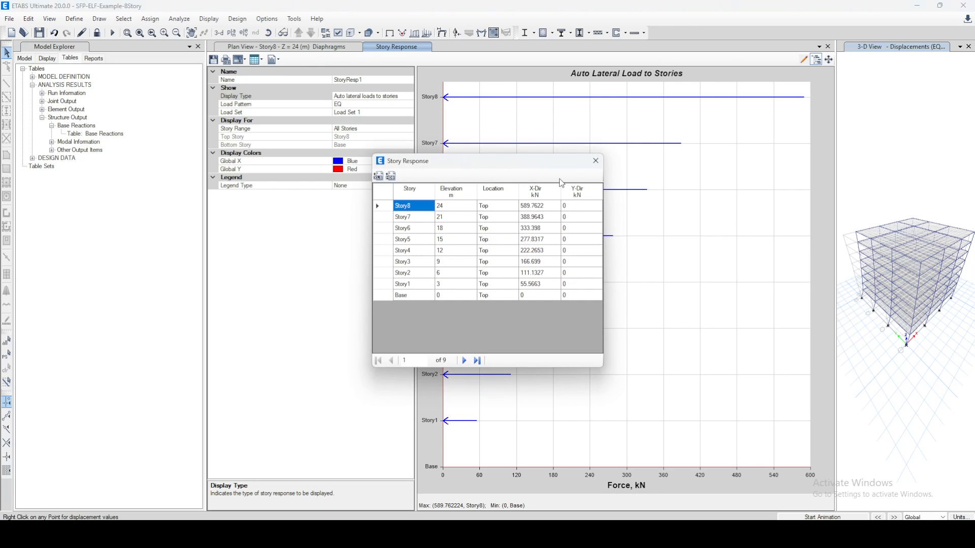
{"action": "mouse_move", "coordinate": [553, 210]}
{"action": "left_mouse_down"}
{"action": "mouse_move", "coordinate": [542, 283]}
{"action": "mouse_move", "coordinate": [541, 218]}
{"action": "mouse_move", "coordinate": [541, 284]}
{"action": "mouse_move", "coordinate": [543, 215]}
{"action": "left_mouse_up"}
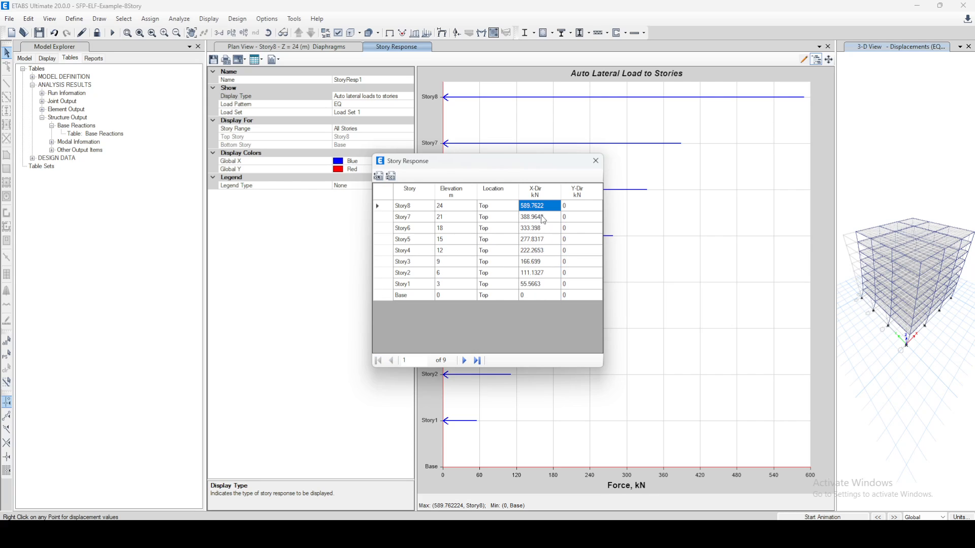
{"action": "left_click", "coordinate": [542, 216]}
{"action": "left_click", "coordinate": [543, 208]}
{"action": "left_click", "coordinate": [547, 220]}
{"action": "left_click", "coordinate": [546, 263]}
{"action": "left_click", "coordinate": [544, 273]}
{"action": "left_click", "coordinate": [539, 285]}
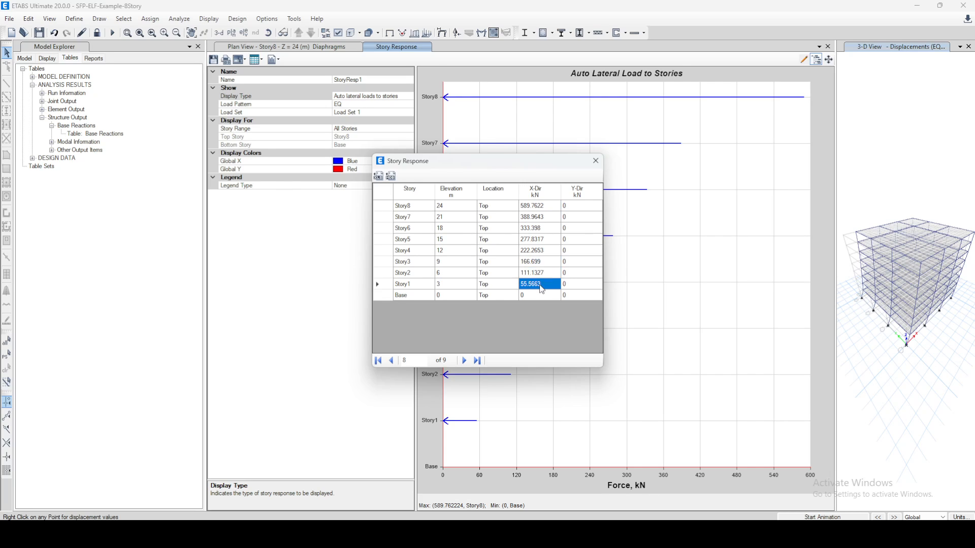
{"action": "left_click", "coordinate": [596, 161]}
Change the story response plot to story shears for EQ and set its step number to 2.
{"action": "left_click", "coordinate": [409, 97]}
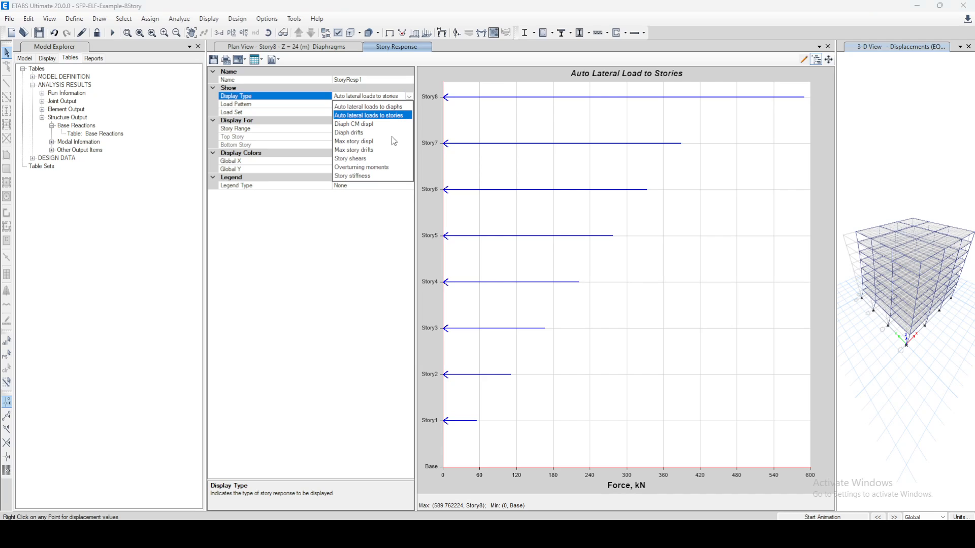
{"action": "left_click", "coordinate": [377, 159]}
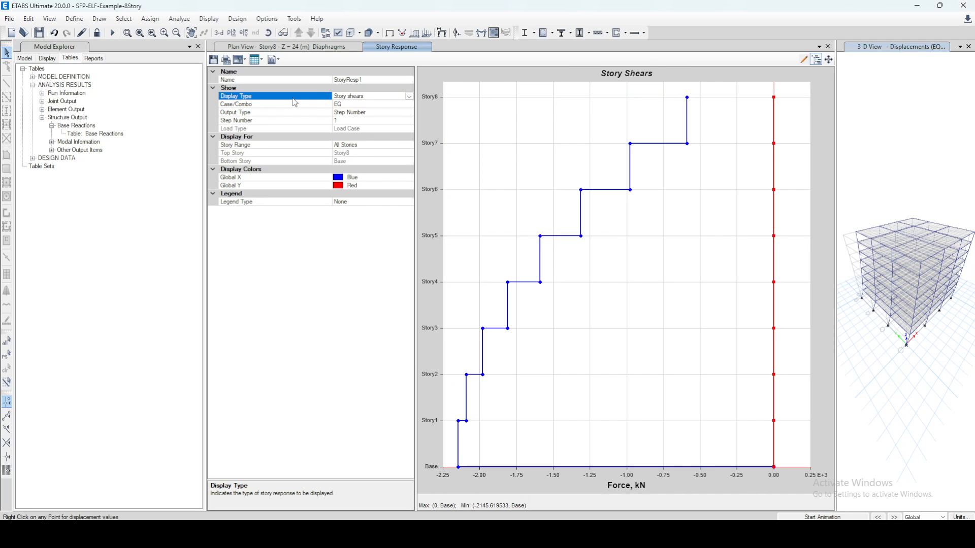
{"action": "left_click", "coordinate": [351, 129]}
{"action": "left_click", "coordinate": [348, 121]}
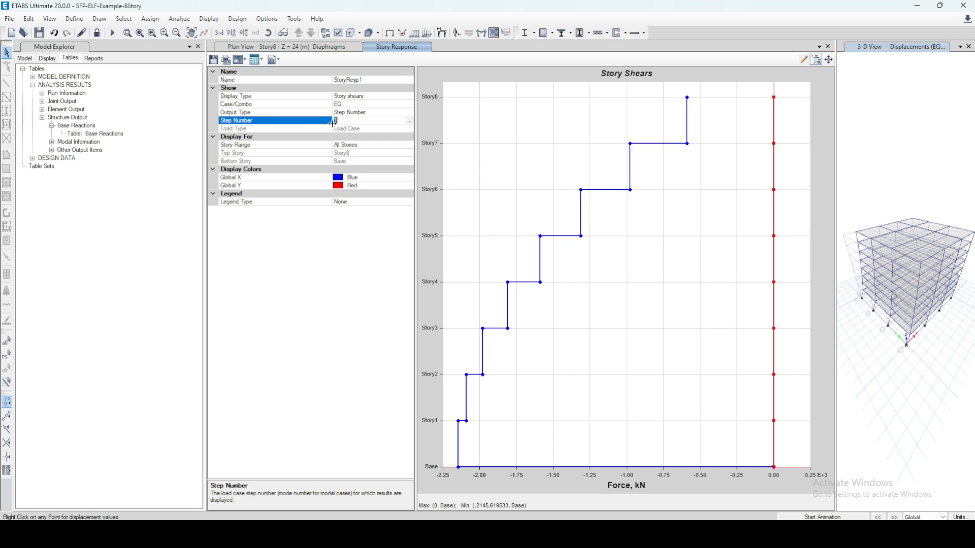
{"action": "type", "text": "2"}
{"action": "left_click", "coordinate": [369, 113]}
View the story shears for step number 1 and return the plot to step number 2.
{"action": "left_click", "coordinate": [354, 122]}
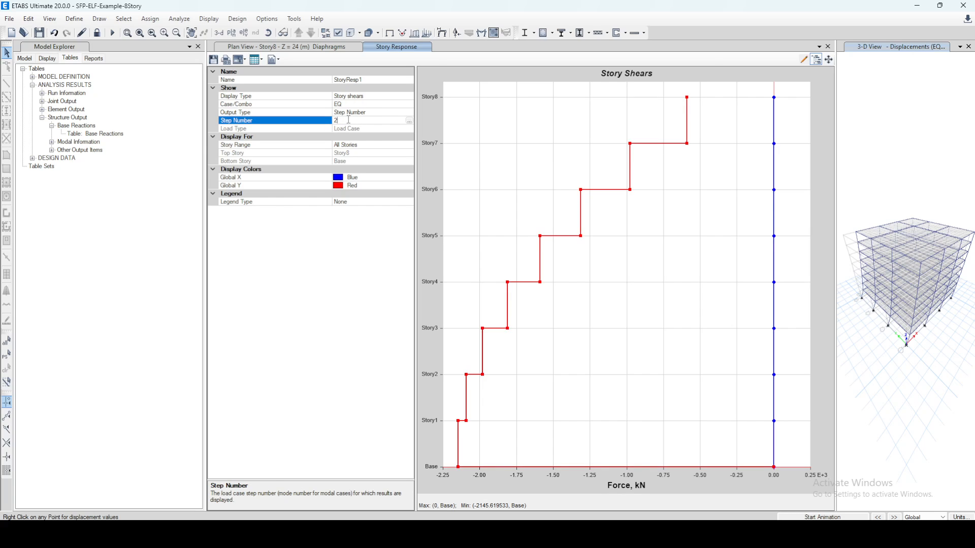
{"action": "type", "text": "1"}
{"action": "left_click", "coordinate": [371, 113]}
{"action": "left_click", "coordinate": [361, 120]}
{"action": "left_click_drag", "start_coordinate": [361, 120], "coordinate": [327, 121]}
{"action": "type", "text": "2"}
{"action": "left_click", "coordinate": [386, 111]}
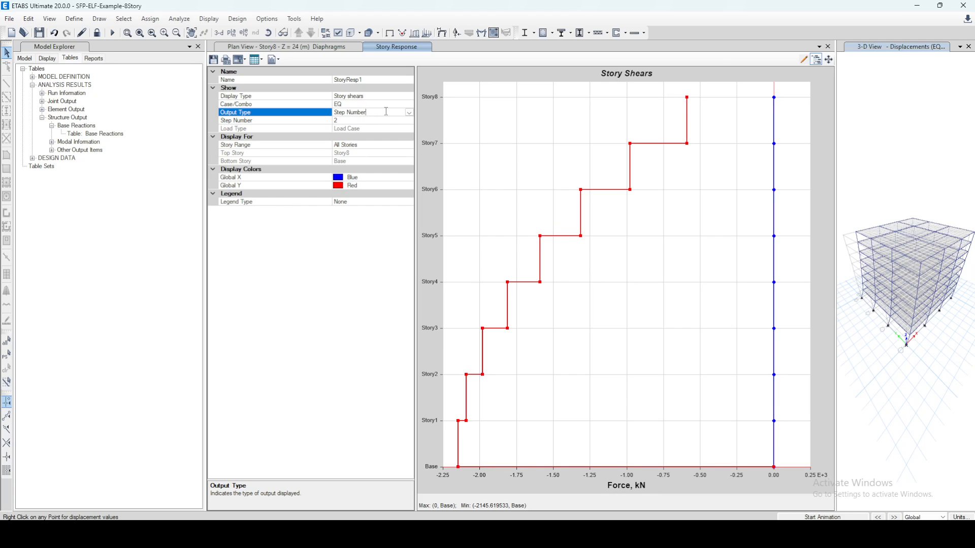
{"action": "left_click", "coordinate": [380, 122]}
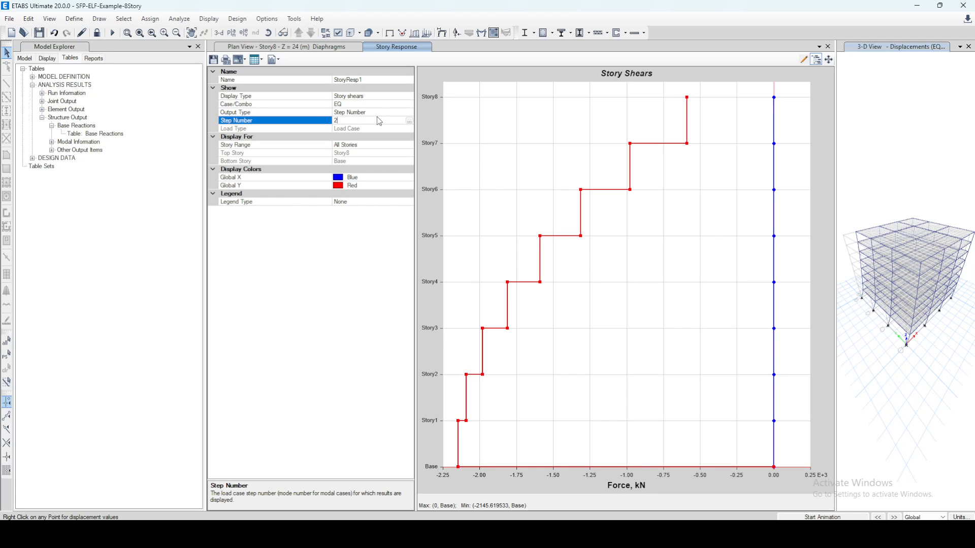
Show the story shears as a formatted table and sort its rows by location.
{"action": "left_click", "coordinate": [258, 60]}
{"action": "left_click", "coordinate": [270, 74]}
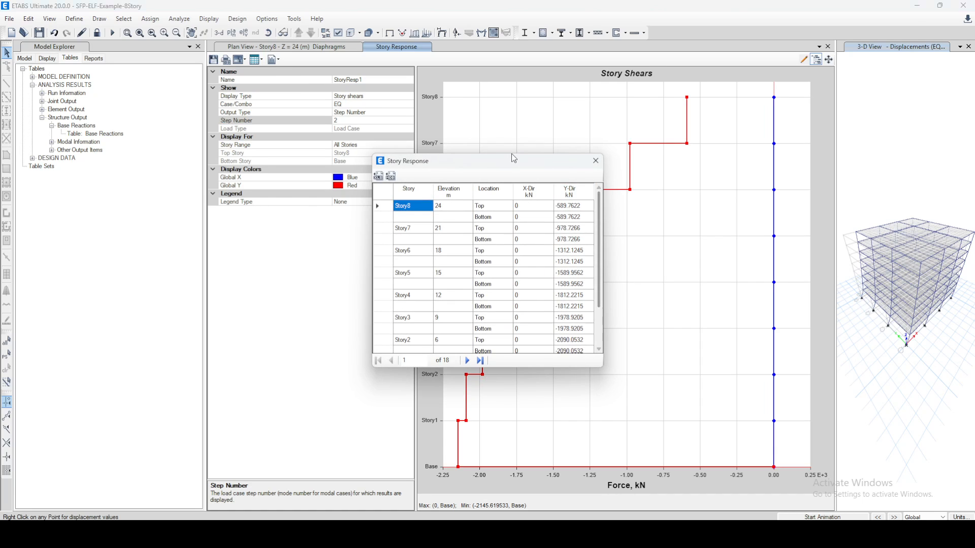
{"action": "left_click", "coordinate": [499, 195]}
{"action": "scroll", "coordinate": [497, 234], "scroll_direction": "down", "scroll_amount": 3}
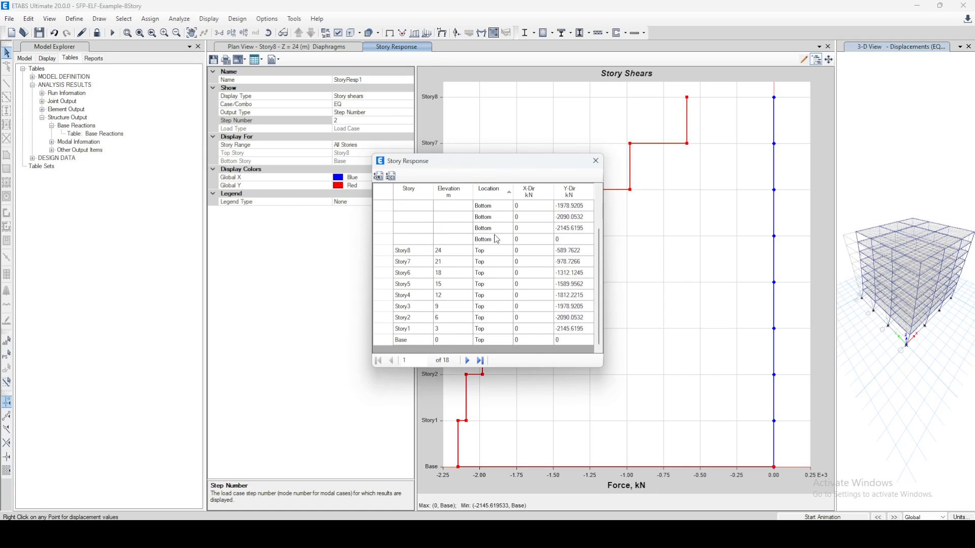
Examine the Y-direction shears at the top of each story from Story8 down to Story1, and close the table.
{"action": "left_click_drag", "start_coordinate": [494, 252], "coordinate": [571, 253]}
{"action": "left_click", "coordinate": [571, 252]}
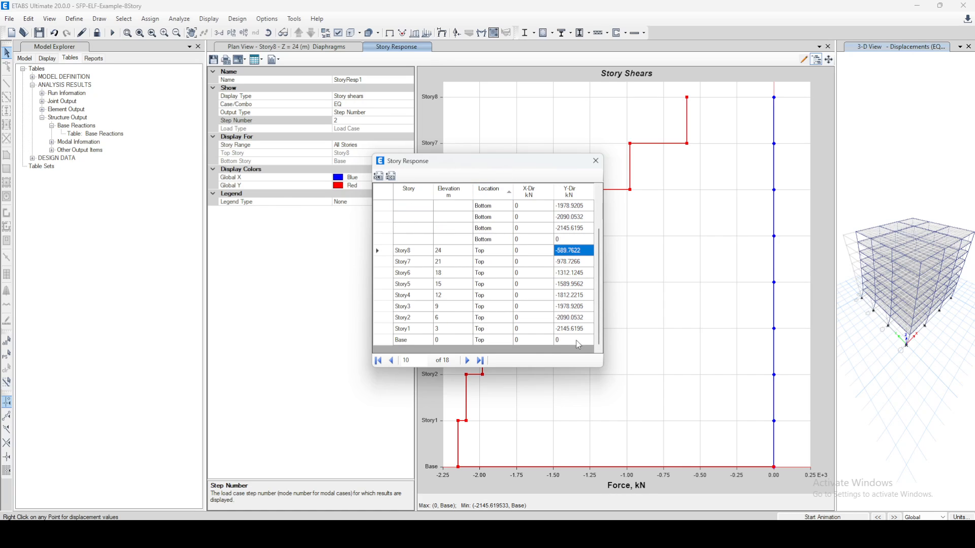
{"action": "left_click_drag", "start_coordinate": [579, 345], "coordinate": [571, 253]}
{"action": "scroll", "coordinate": [537, 258], "scroll_direction": "up", "scroll_amount": 2}
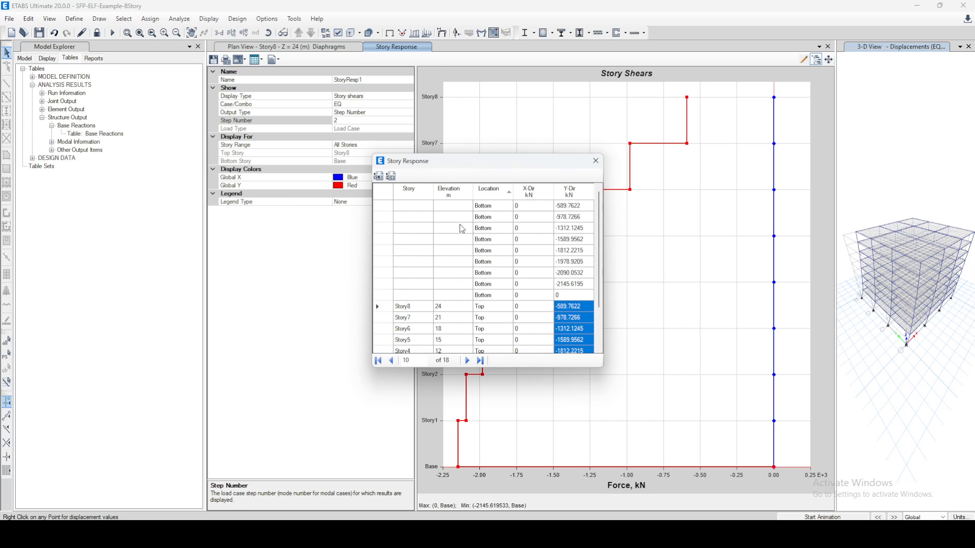
{"action": "scroll", "coordinate": [462, 229], "scroll_direction": "down", "scroll_amount": 2}
{"action": "left_click_drag", "start_coordinate": [500, 254], "coordinate": [582, 339]}
{"action": "left_click", "coordinate": [579, 254]}
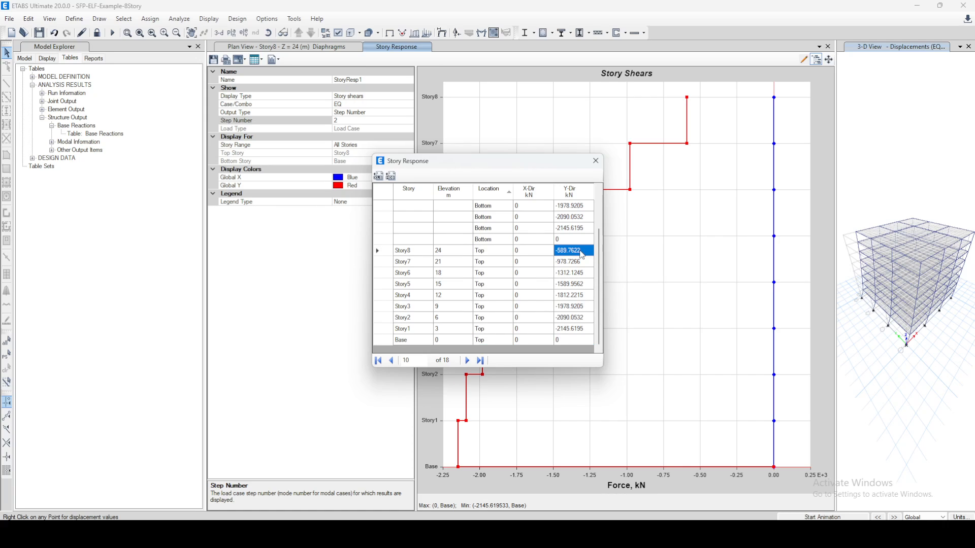
{"action": "left_click_drag", "start_coordinate": [579, 254], "coordinate": [582, 341]}
{"action": "left_click", "coordinate": [578, 331]}
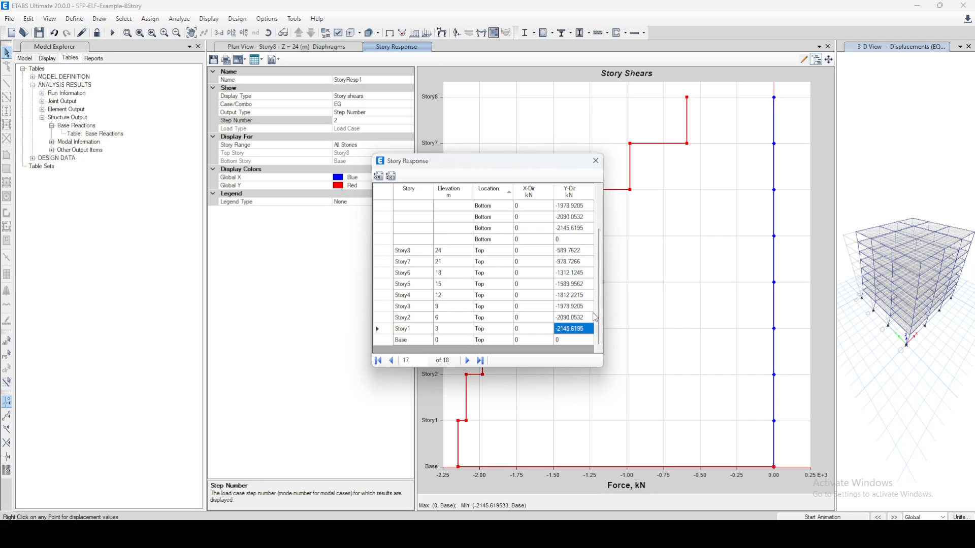
{"action": "left_click", "coordinate": [597, 168]}
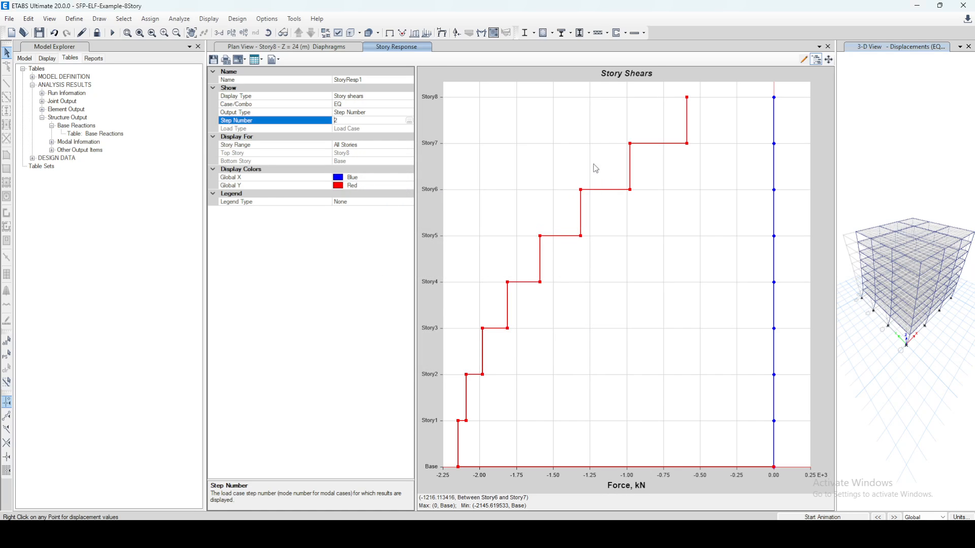
Show the Base Reactions table filtered to the LinStatic case type to compare its EQ forces, and close it.
{"action": "right_click", "coordinate": [98, 135]}
{"action": "left_click", "coordinate": [124, 138]}
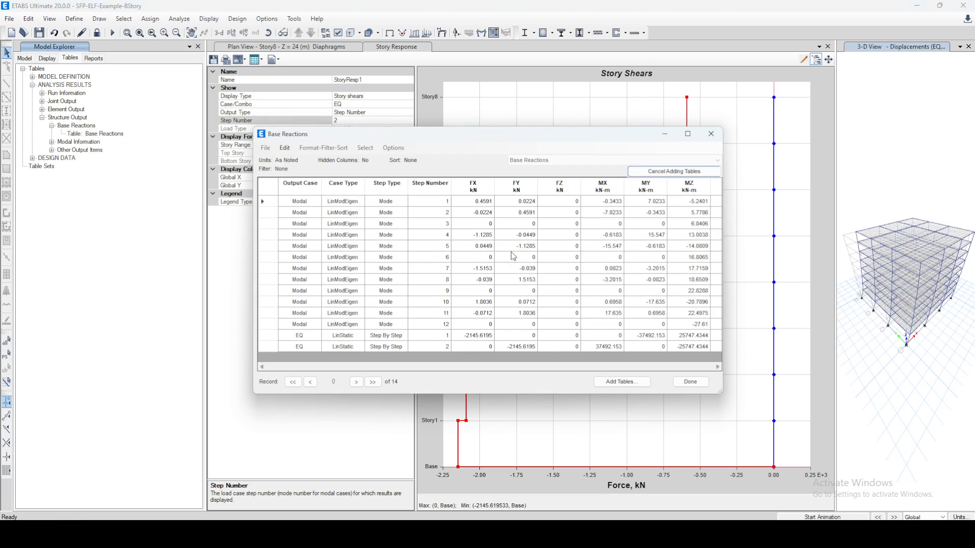
{"action": "right_click", "coordinate": [353, 187]}
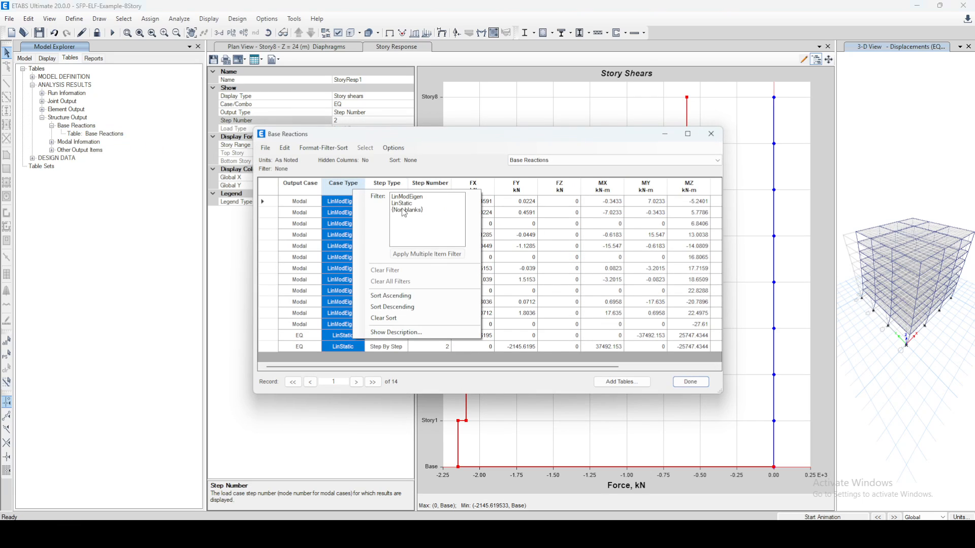
{"action": "left_click", "coordinate": [402, 204]}
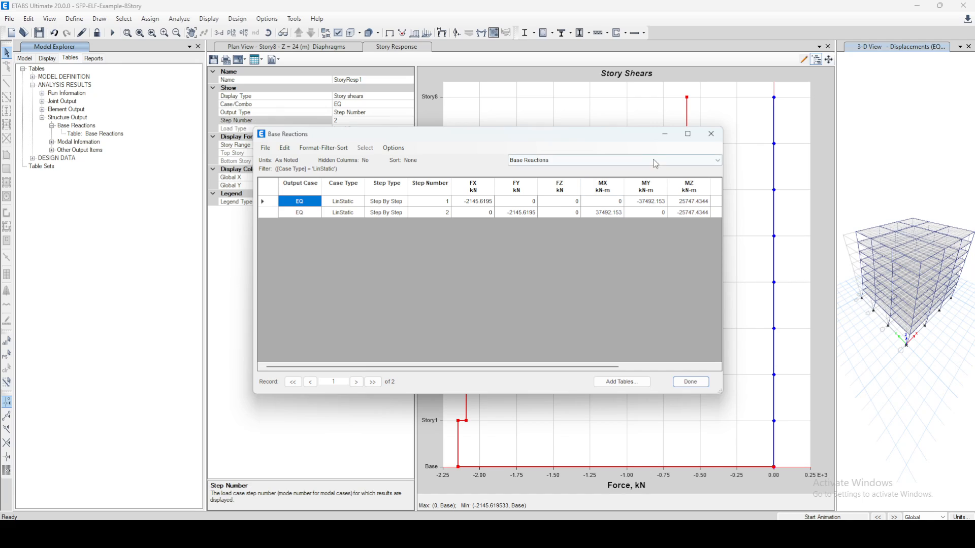
{"action": "left_click", "coordinate": [712, 134]}
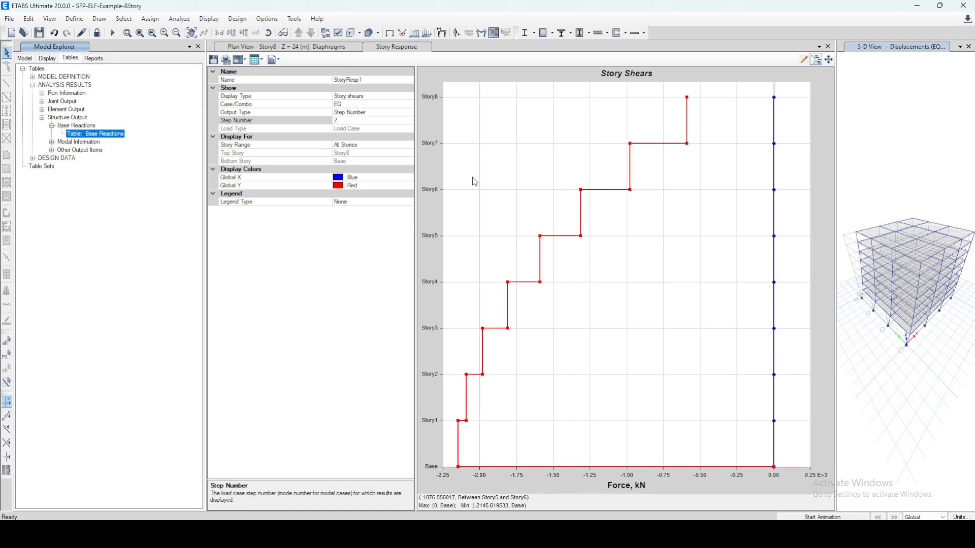
View the maximum story drifts plot, followed by the story overturning moments plot.
{"action": "left_click", "coordinate": [405, 97]}
{"action": "left_click", "coordinate": [409, 96]}
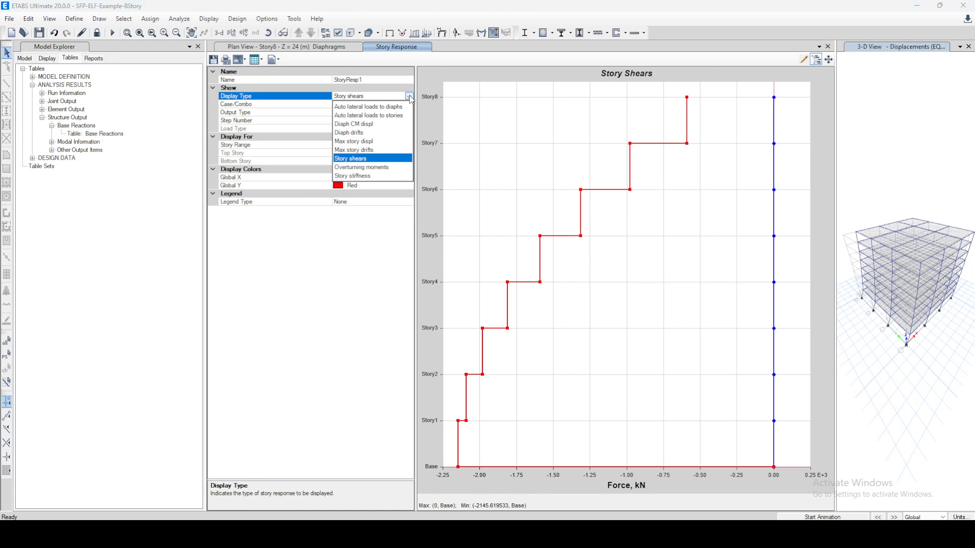
{"action": "left_click", "coordinate": [368, 150]}
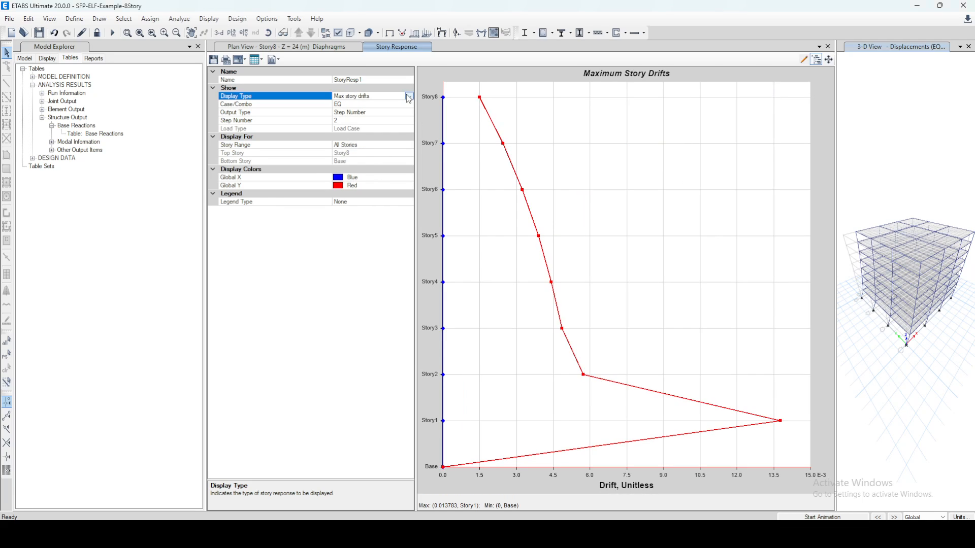
{"action": "left_click", "coordinate": [410, 97]}
{"action": "left_click", "coordinate": [374, 167]}
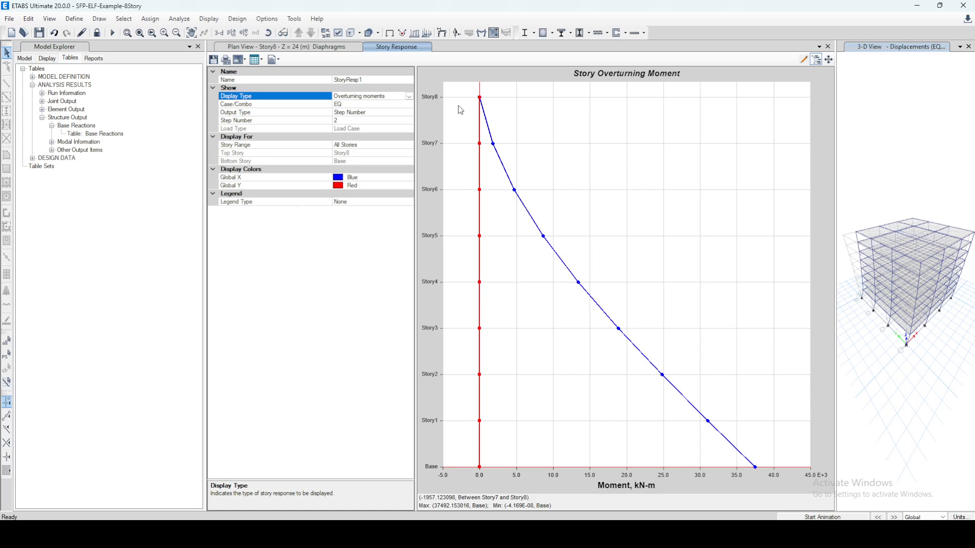
View the story stiffness plot, followed by the auto lateral loads to diaphragms.
{"action": "left_click", "coordinate": [410, 96]}
{"action": "left_click", "coordinate": [350, 177]}
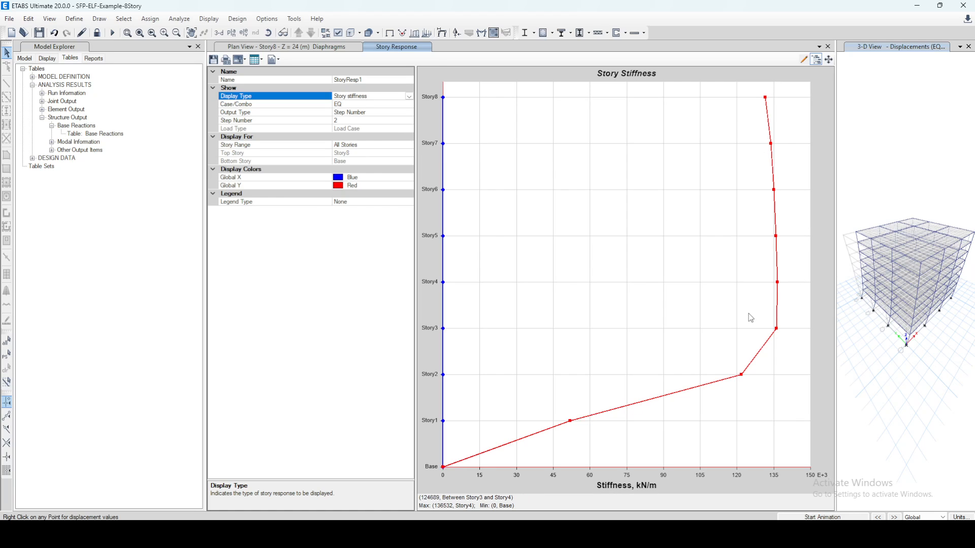
{"action": "left_click", "coordinate": [410, 97]}
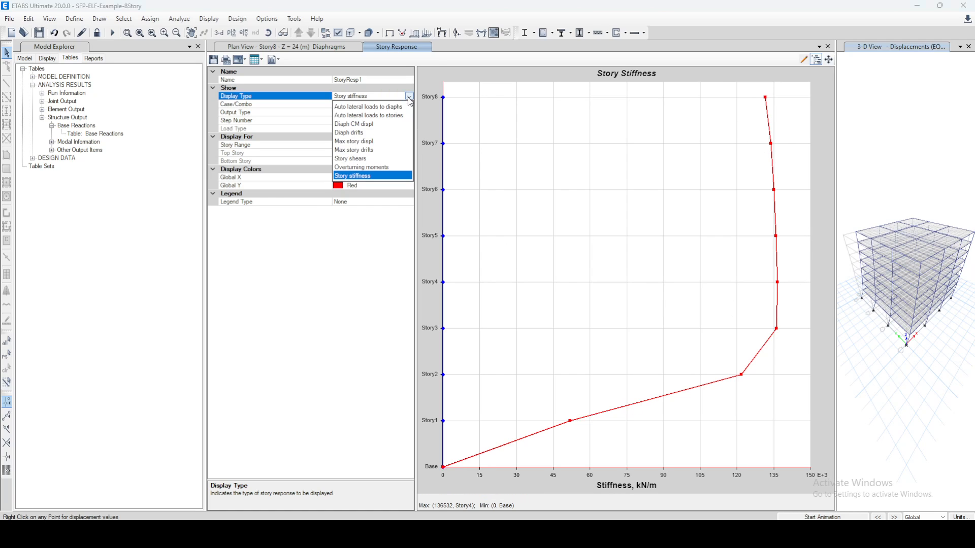
{"action": "left_click", "coordinate": [386, 108]}
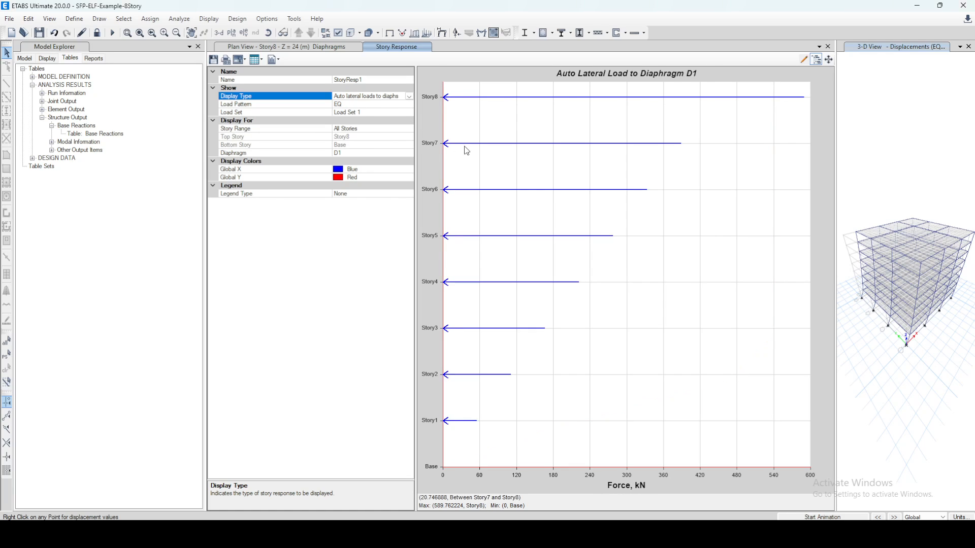
Return the story response plot to auto lateral loads to stories and look over the other available display types.
{"action": "left_click", "coordinate": [410, 97]}
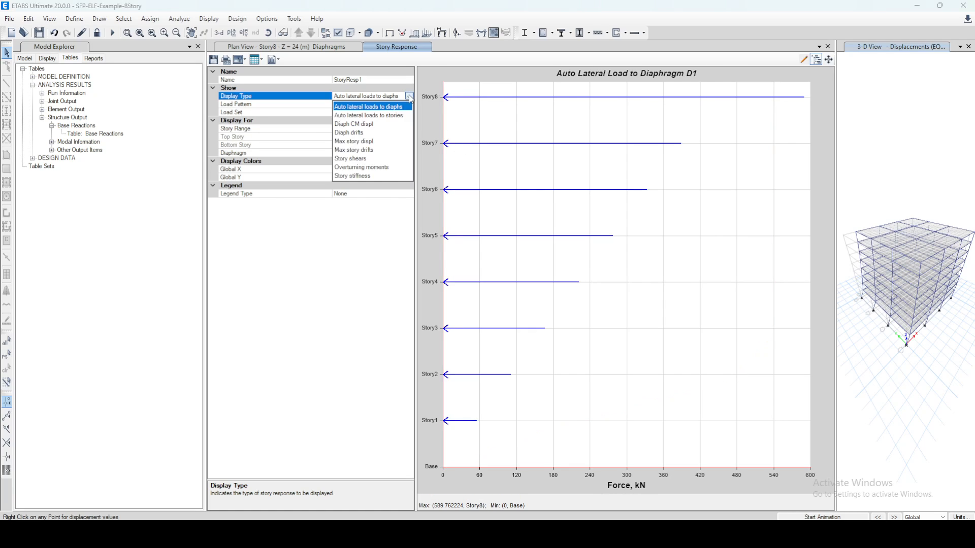
{"action": "left_click", "coordinate": [408, 112]}
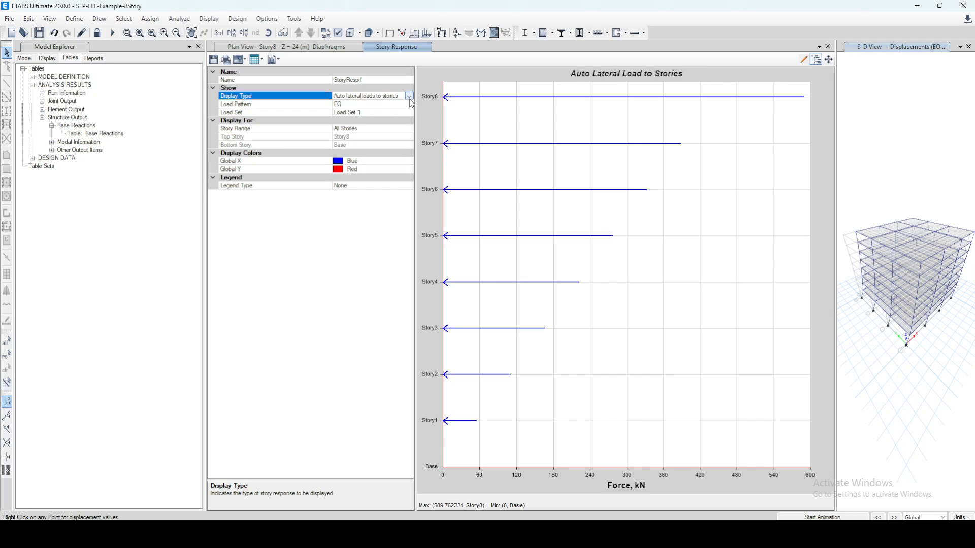
{"action": "left_click", "coordinate": [410, 96]}
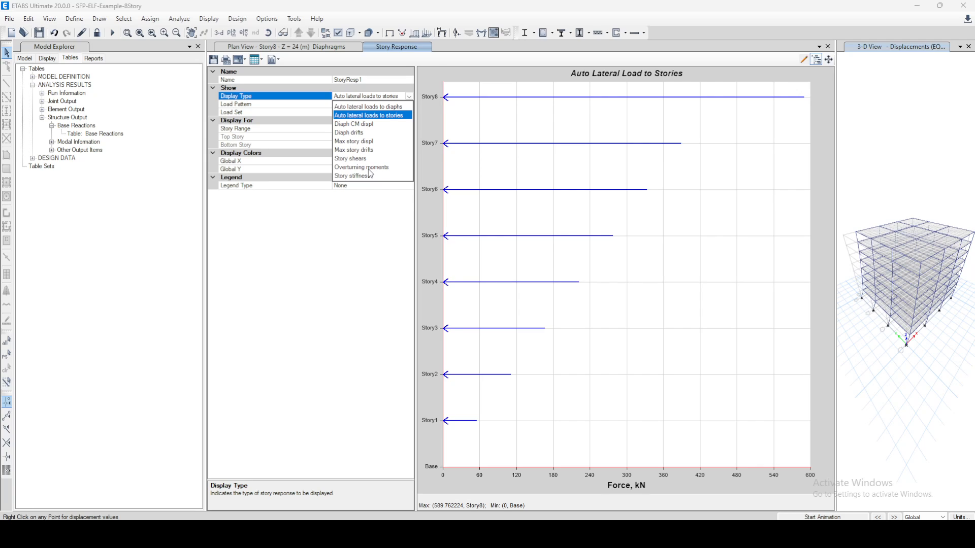
{"action": "left_click", "coordinate": [353, 256]}
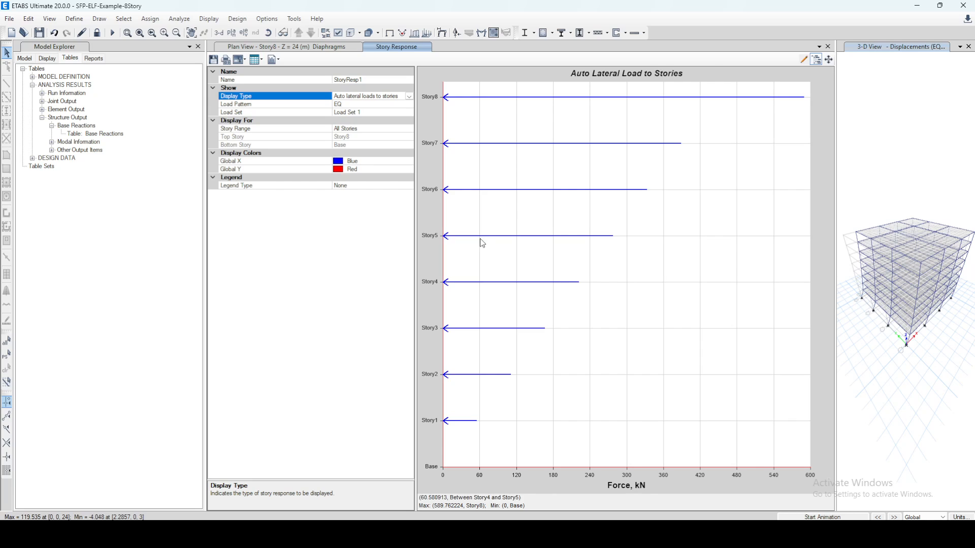
Show the auto lateral loads to stories as a formatted table again and close it.
{"action": "left_click", "coordinate": [258, 62]}
{"action": "left_click", "coordinate": [281, 72]}
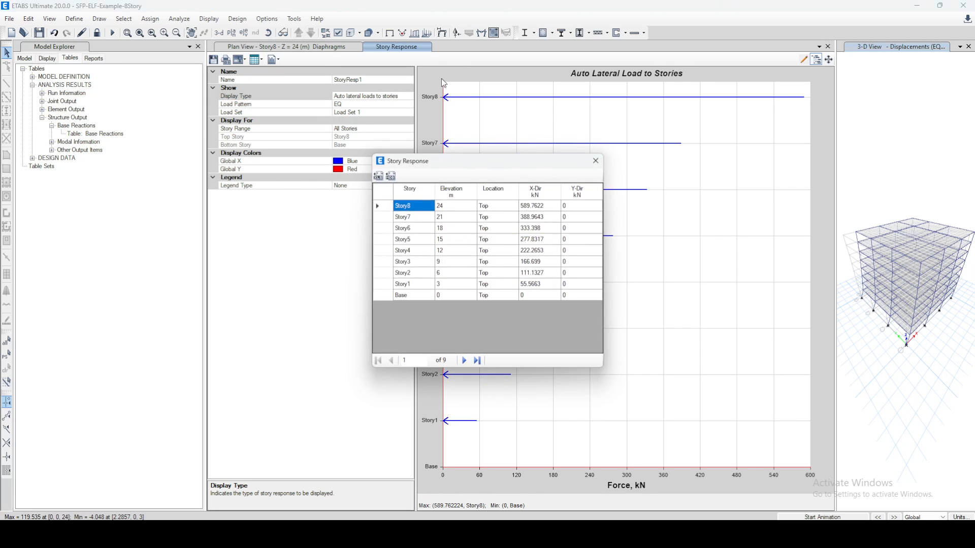
{"action": "left_click", "coordinate": [594, 162]}
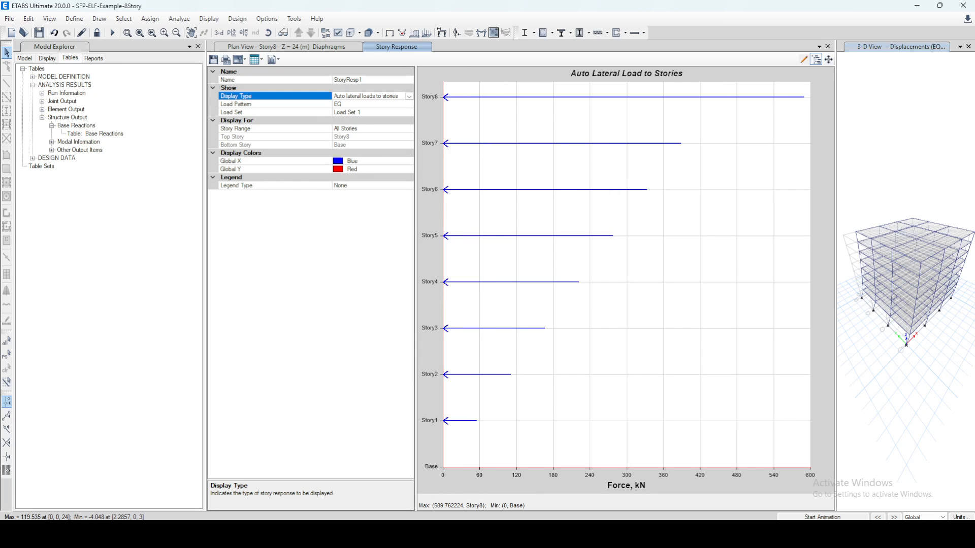